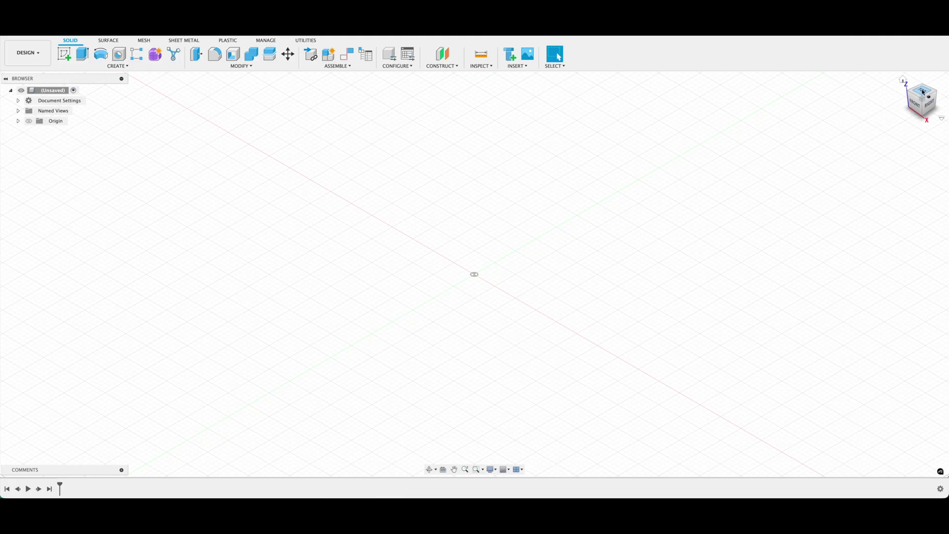
Step: Switch the empty new design to the top view using the ViewCube
{"action": "left_click", "coordinate": [923, 92]}
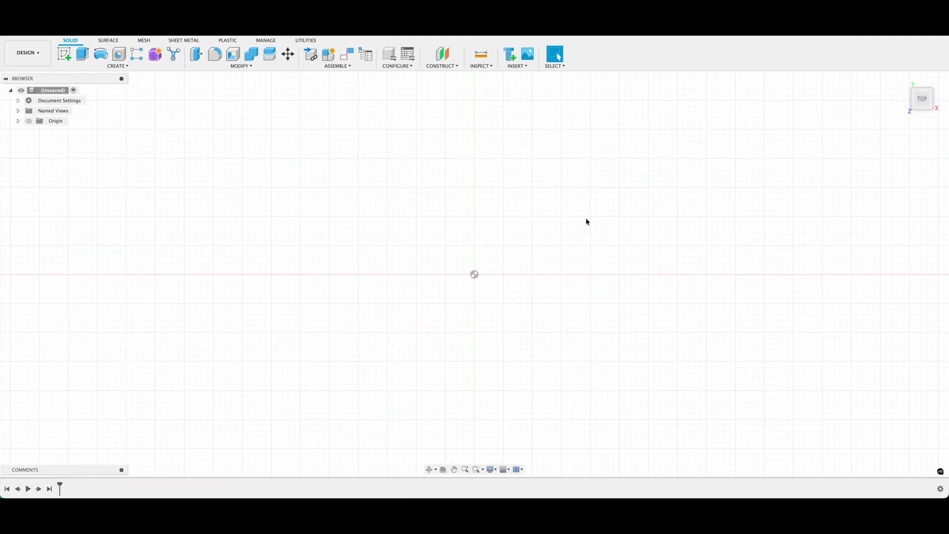
Step: Start a new sketch on the XY plane
{"action": "left_click", "coordinate": [66, 57]}
{"action": "left_click", "coordinate": [477, 271]}
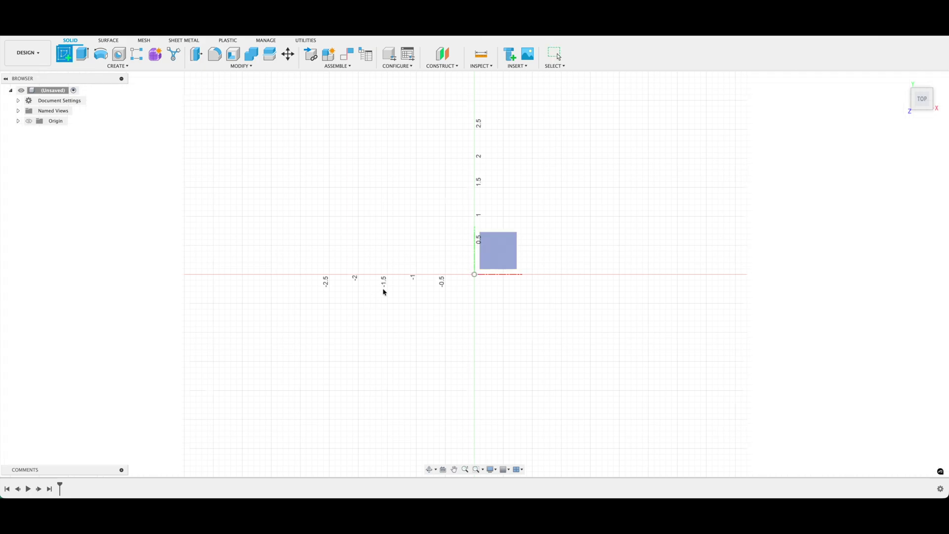
{"action": "left_click", "coordinate": [473, 272]}
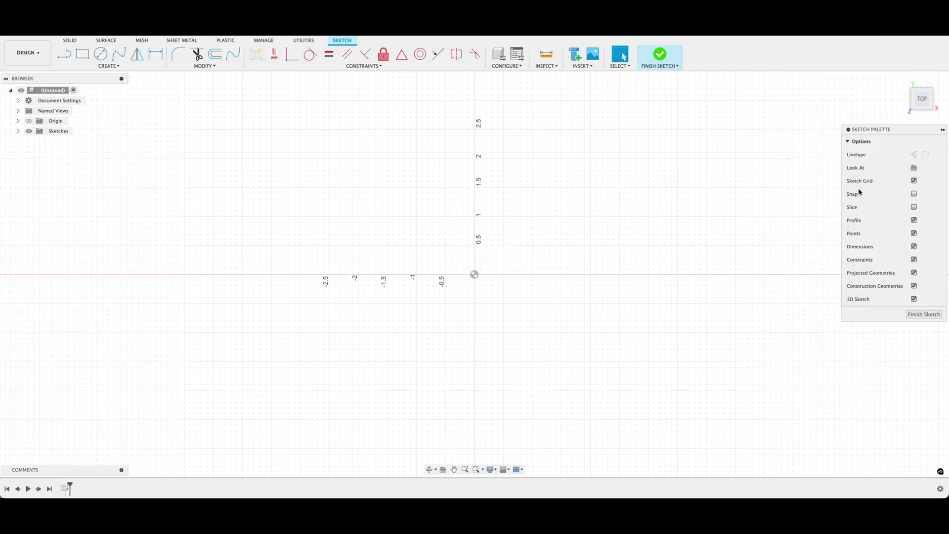
Step: Draw a 2-point rectangle from the origin, 2.3 in by 3.7 in
{"action": "left_click", "coordinate": [82, 54]}
{"action": "left_click", "coordinate": [474, 275]}
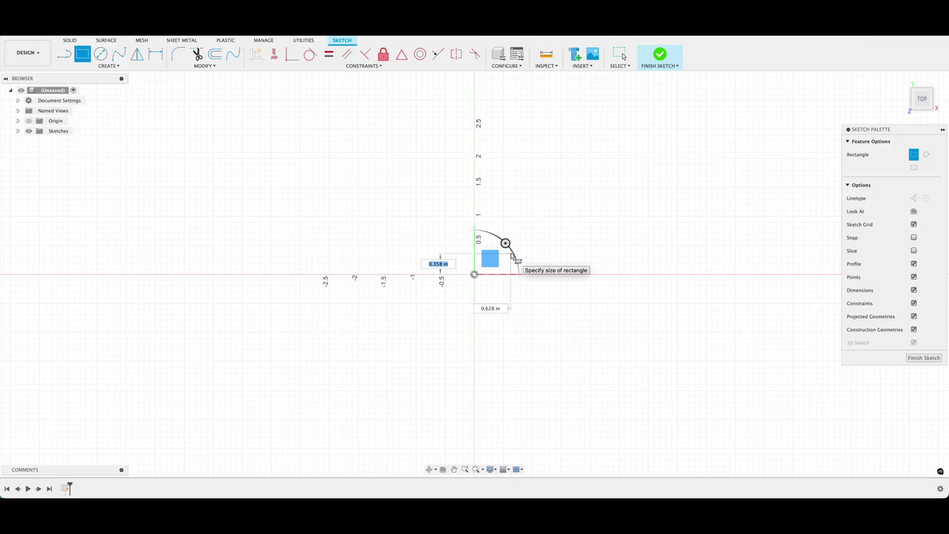
{"action": "type", "text": "2.3"}
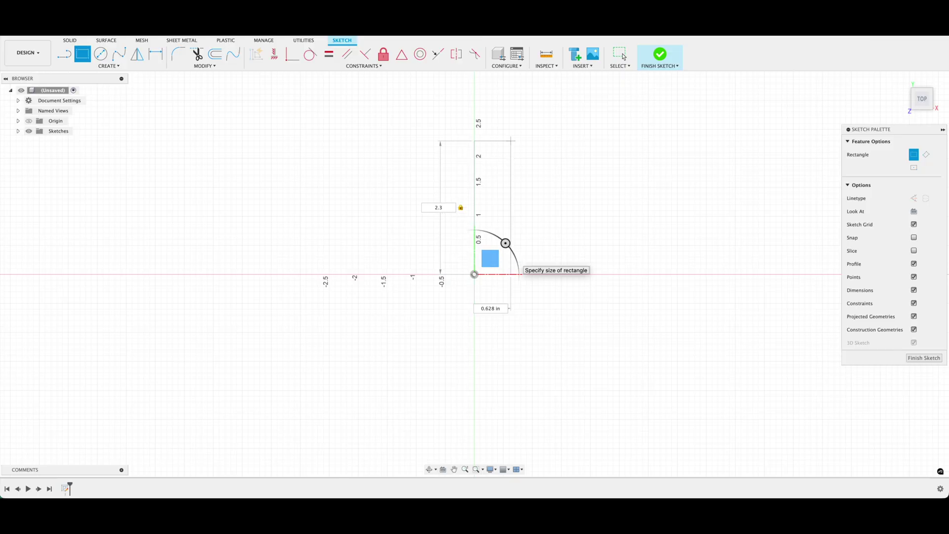
{"action": "key", "text": "Tab"}
{"action": "type", "text": "3.7"}
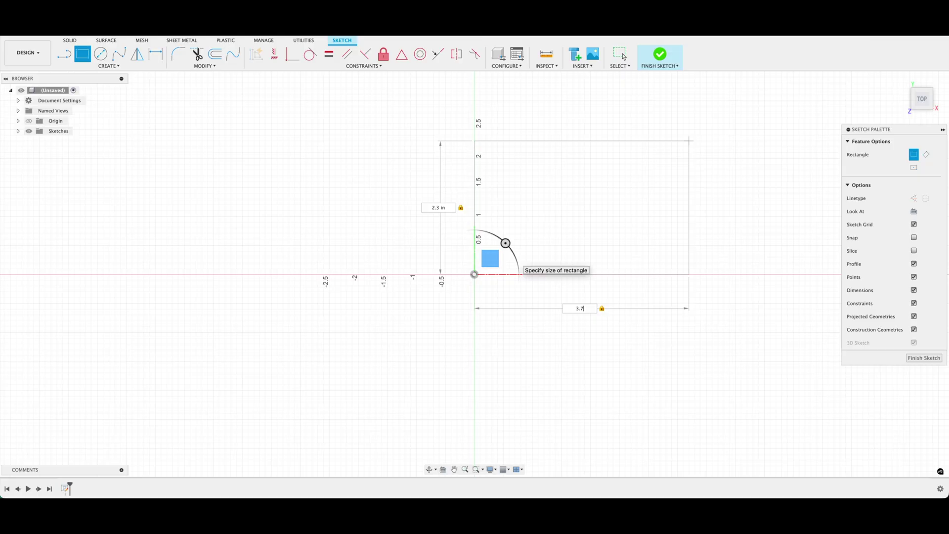
{"action": "key", "text": "Return"}
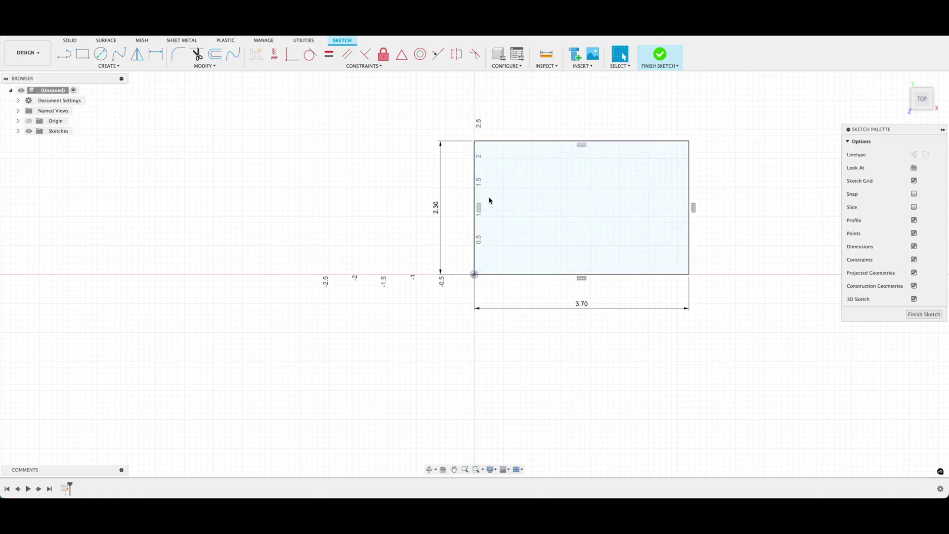
Step: Offset the rectangle outline 0.15 in outward
{"action": "left_click", "coordinate": [215, 54]}
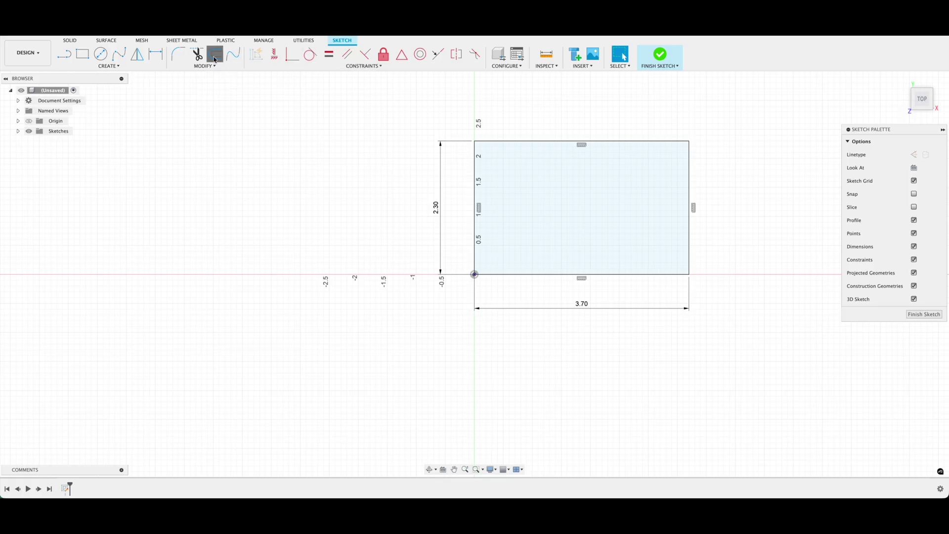
{"action": "left_click", "coordinate": [529, 142]}
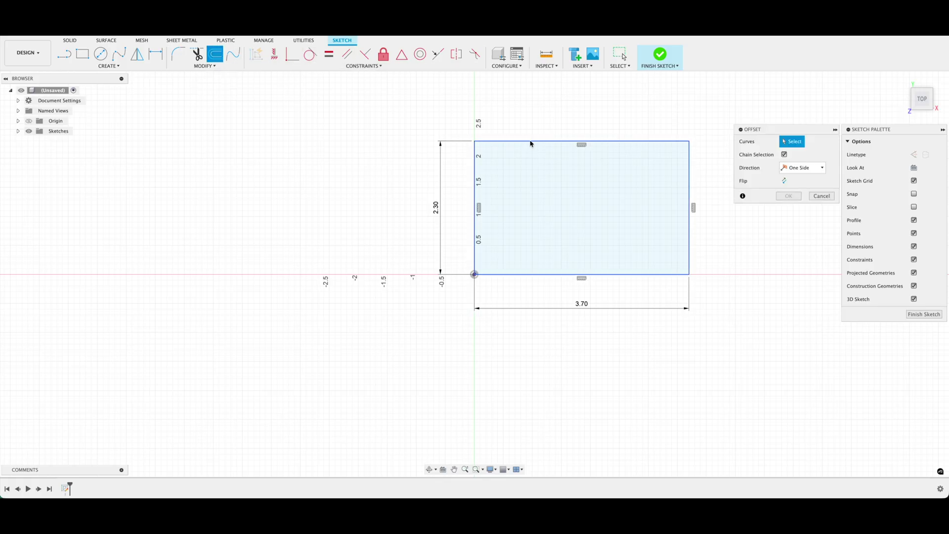
{"action": "type", "text": ".15"}
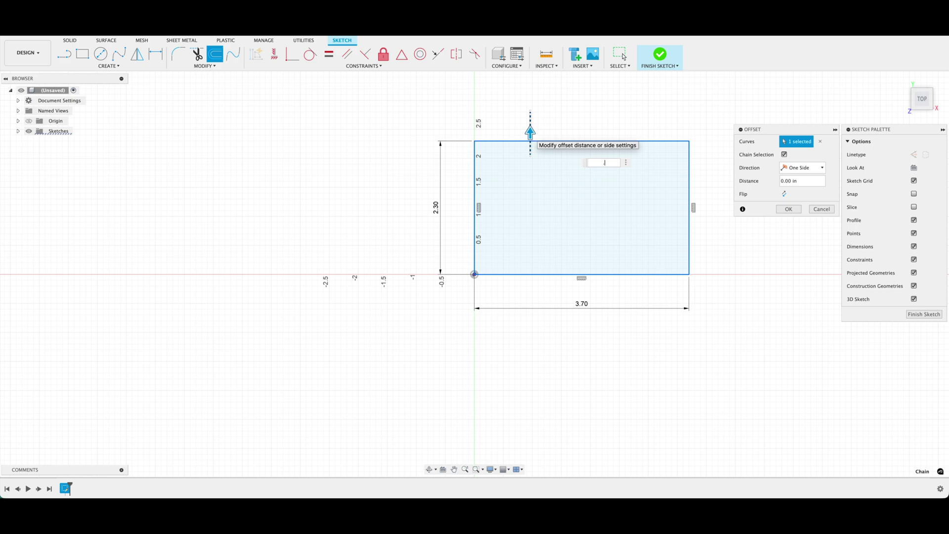
{"action": "key", "text": "Return"}
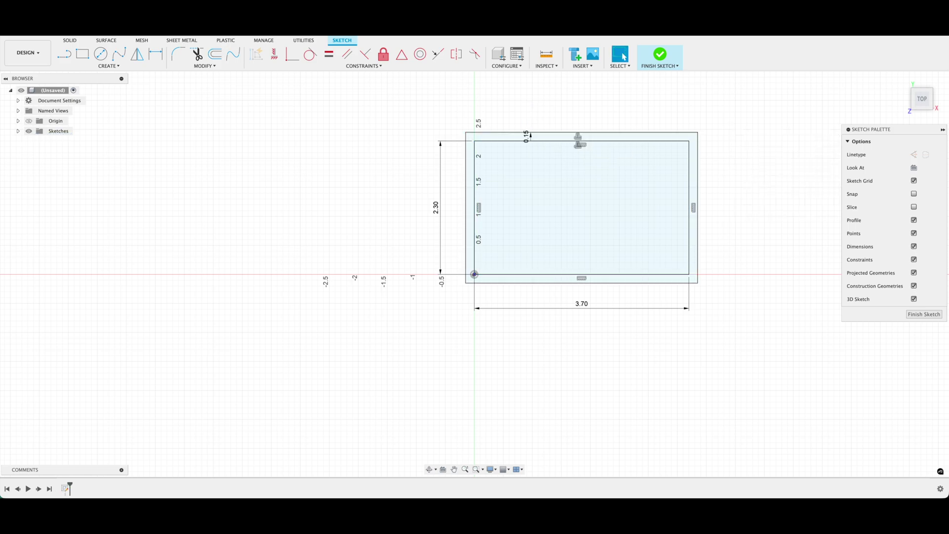
Step: Add a -0.15 in inward offset of the rectangle and select the outer ring to extrude
{"action": "left_click", "coordinate": [216, 55]}
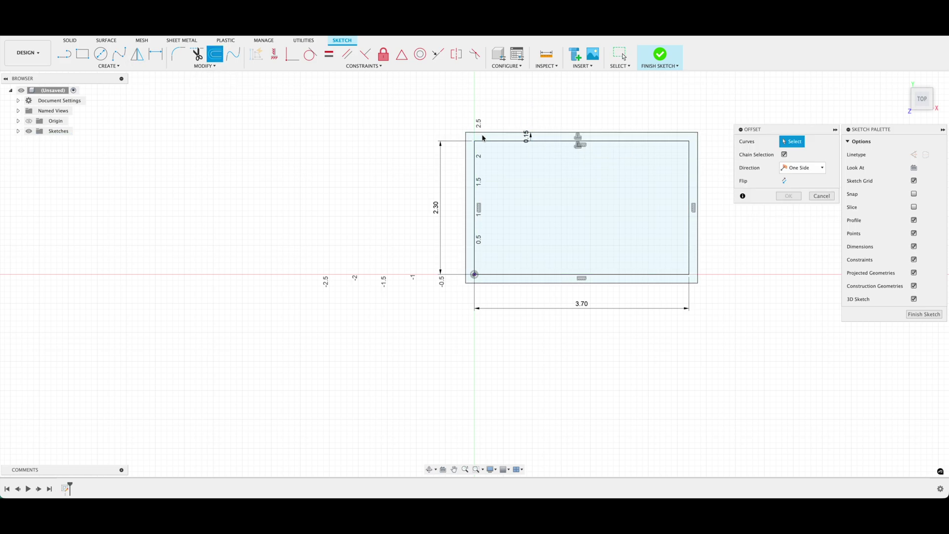
{"action": "left_click", "coordinate": [514, 142]}
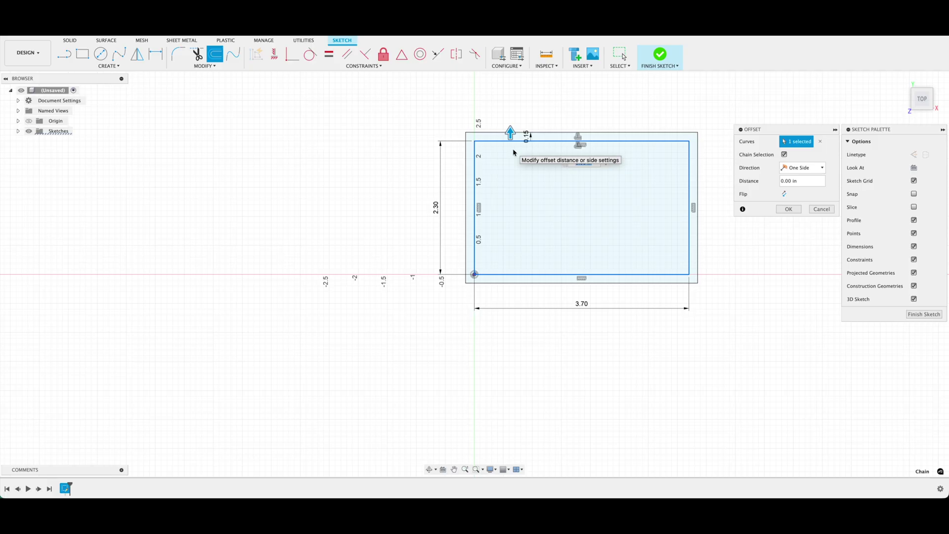
{"action": "key", "text": "BackSpace"}
{"action": "type", "text": "-0.15"}
{"action": "key", "text": "Return"}
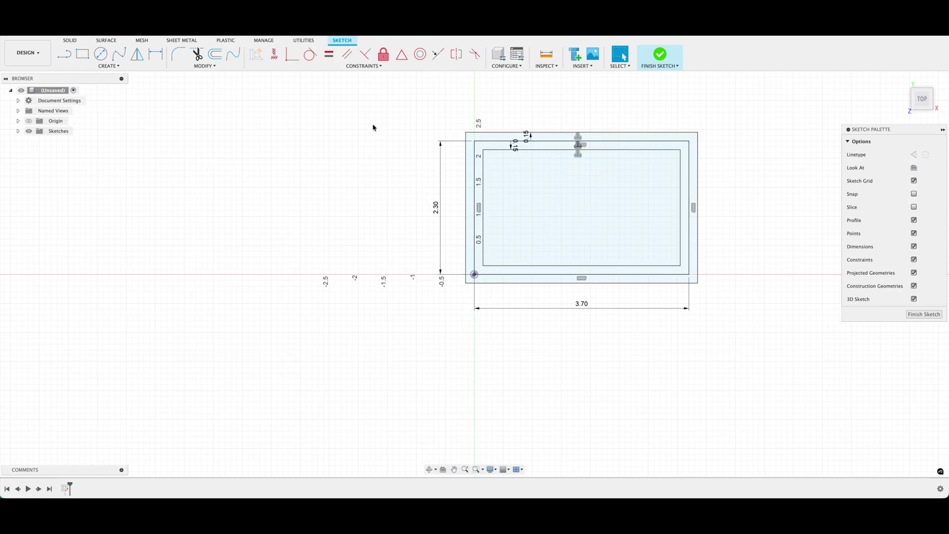
{"action": "left_click", "coordinate": [502, 139]}
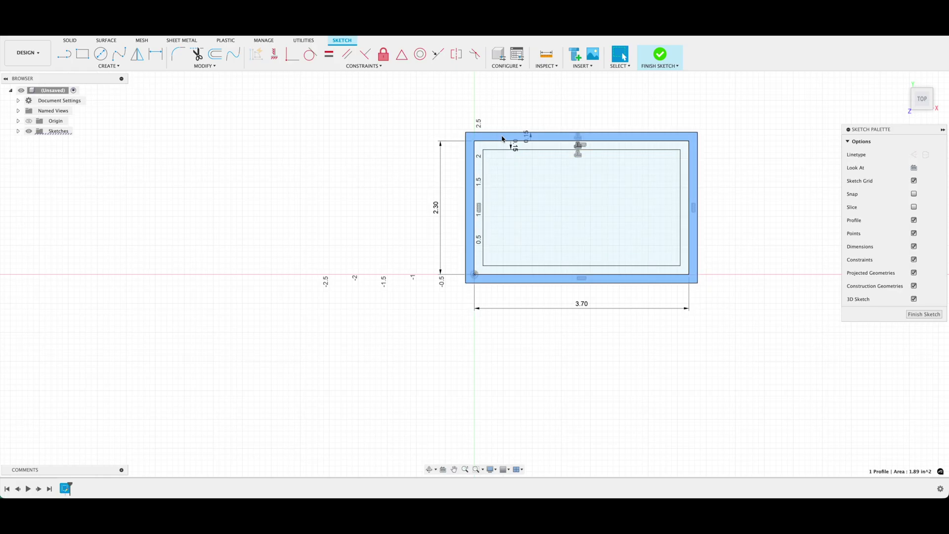
{"action": "key", "text": "e"}
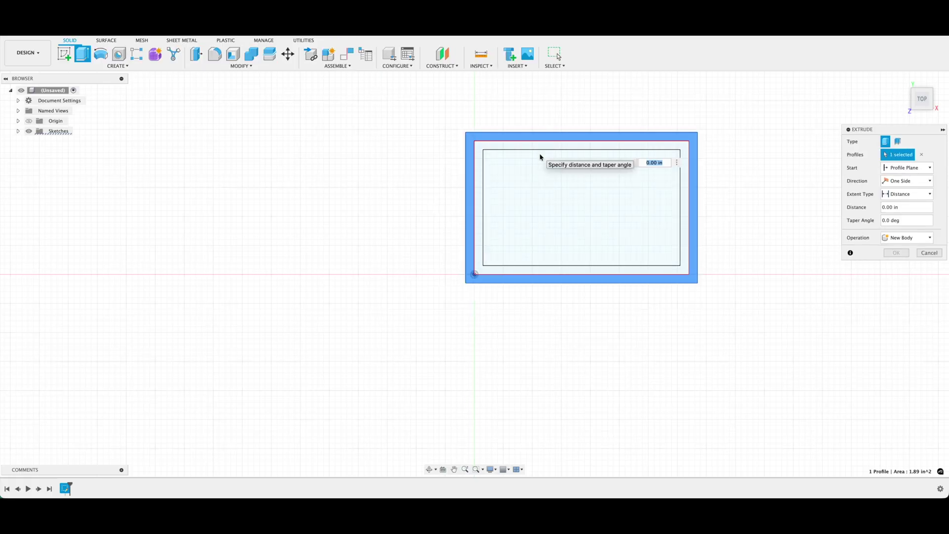
Step: Extrude the outer ring 0.25 in into a frame and make Sketch1 visible again
{"action": "type", "text": "0.25"}
{"action": "key", "text": "Return"}
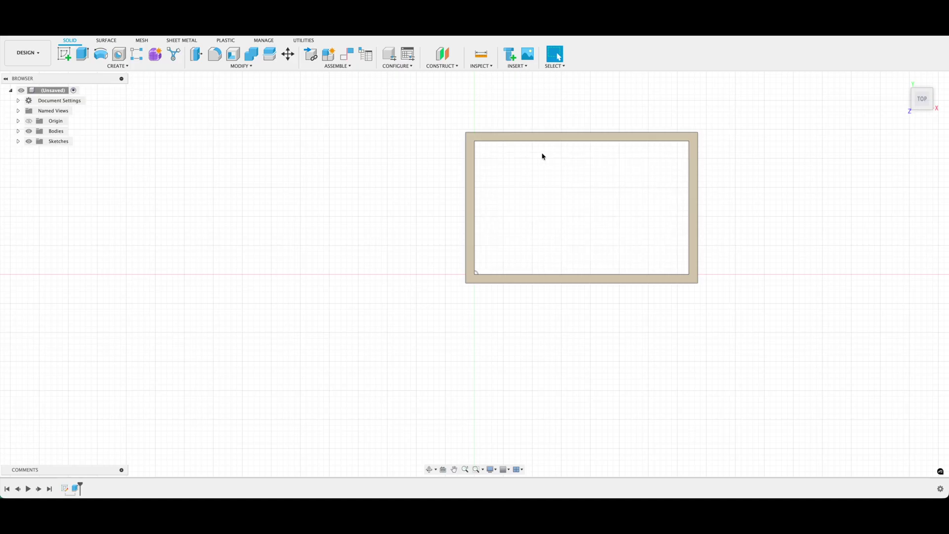
{"action": "left_click", "coordinate": [18, 142]}
{"action": "left_click", "coordinate": [56, 152]}
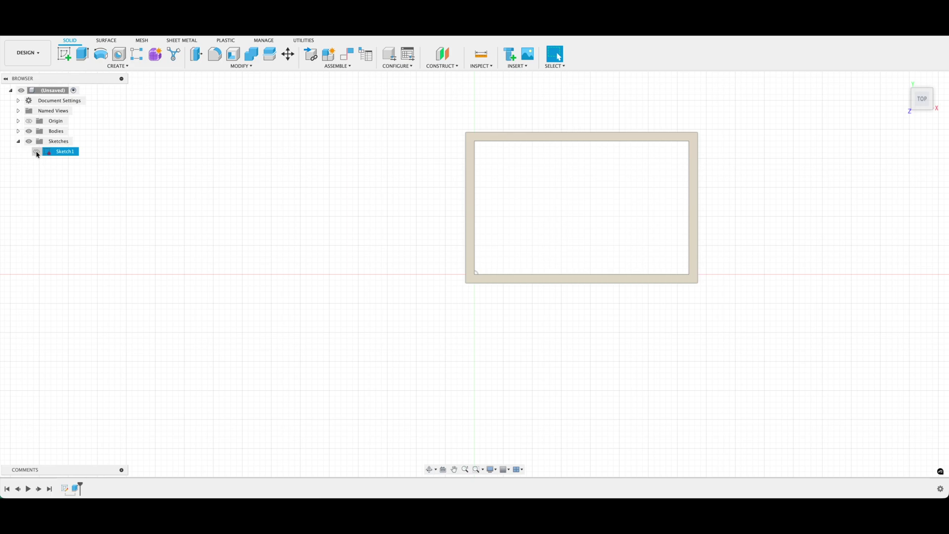
{"action": "left_click", "coordinate": [37, 153]}
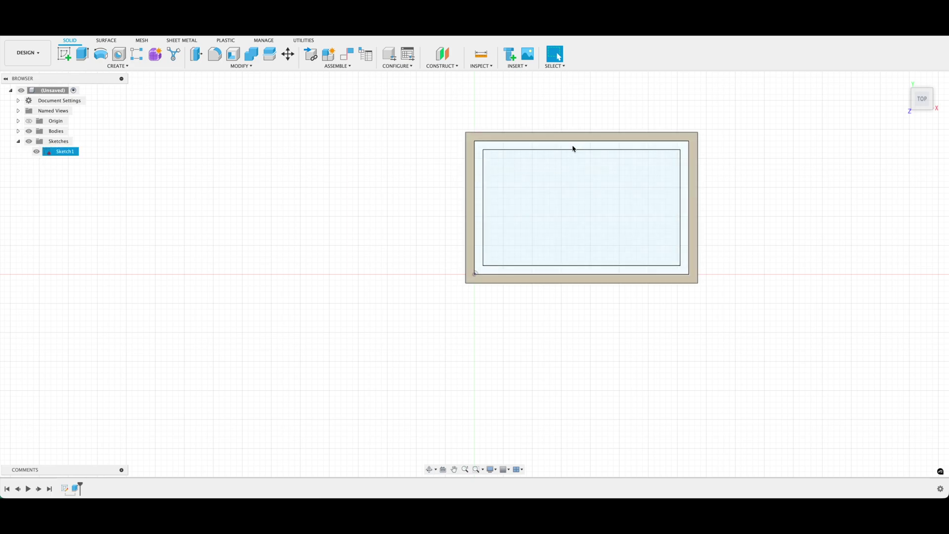
Step: Extrude the inner ring profile just inside the frame
{"action": "left_click", "coordinate": [572, 149]}
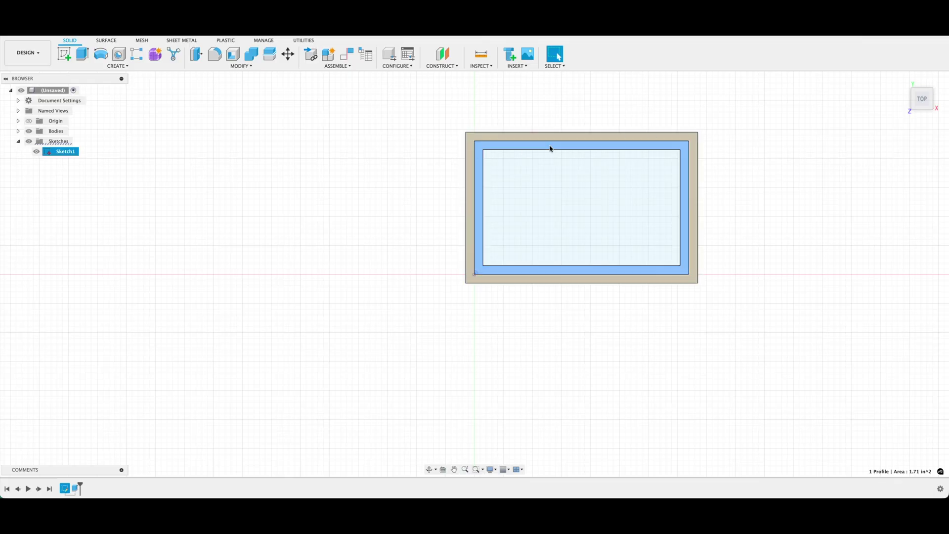
{"action": "key", "text": "e"}
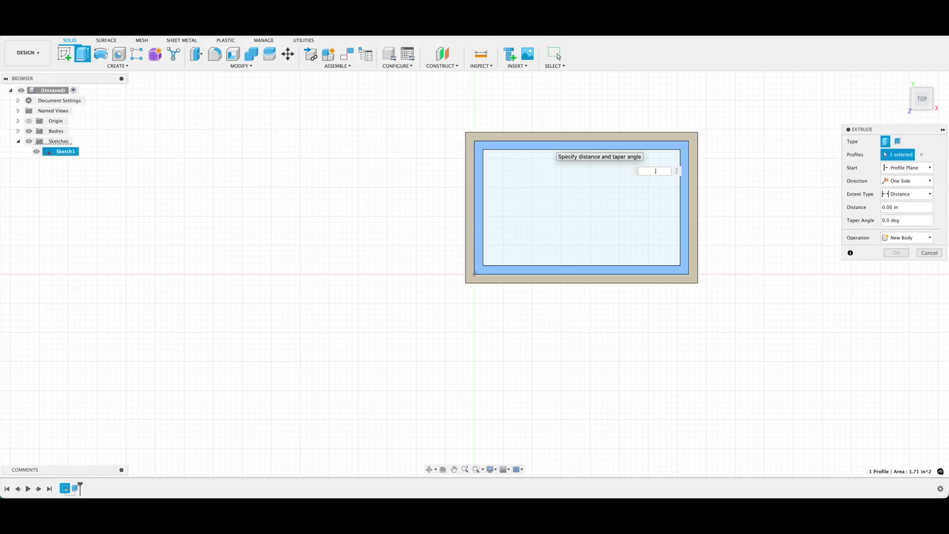
{"action": "key", "text": "Return"}
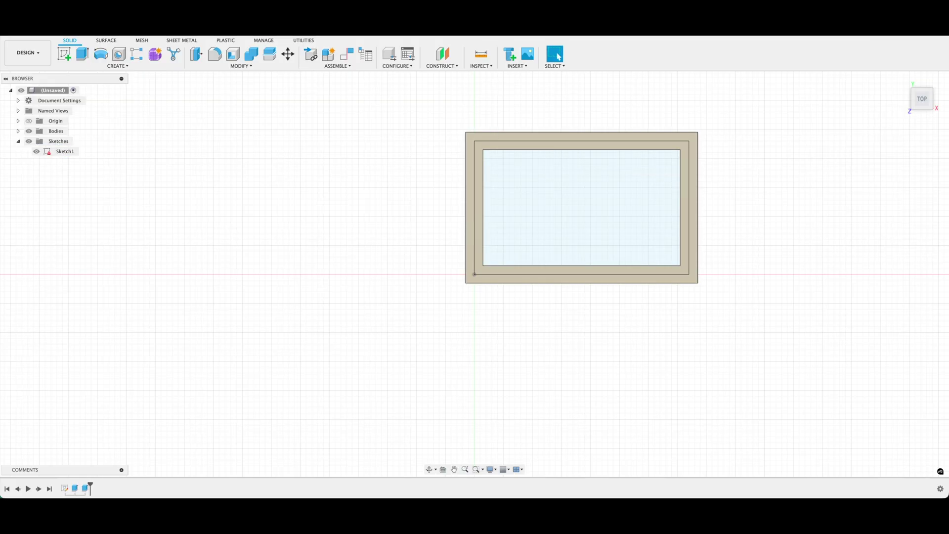
{"action": "left_click", "coordinate": [39, 152]}
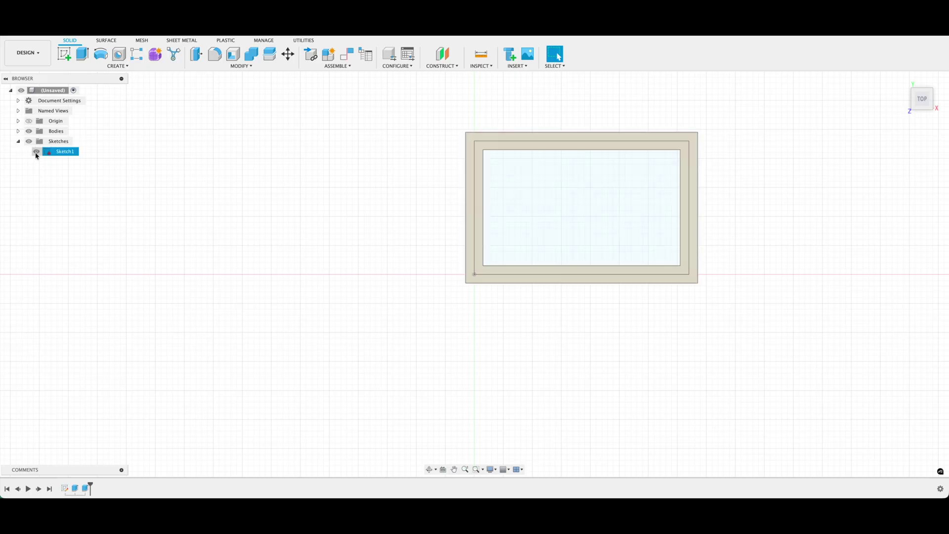
Step: Hide Sketch1, inspect the hollow box, return to Front view and expand Bodies to show Body1
{"action": "left_click", "coordinate": [36, 152]}
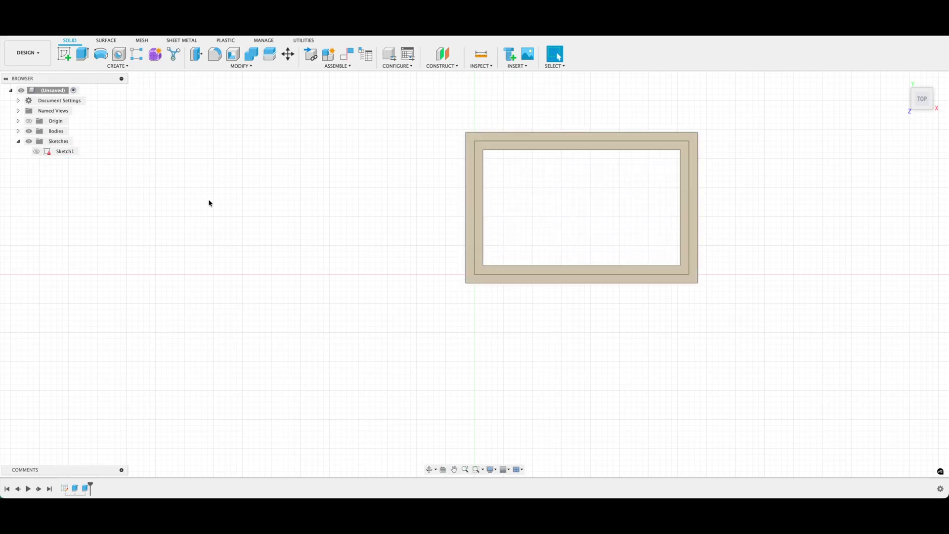
{"action": "left_click", "coordinate": [429, 469]}
{"action": "left_click_drag", "start_coordinate": [511, 310], "coordinate": [540, 257]}
{"action": "middle_click_drag", "start_coordinate": [540, 214], "coordinate": [524, 295]}
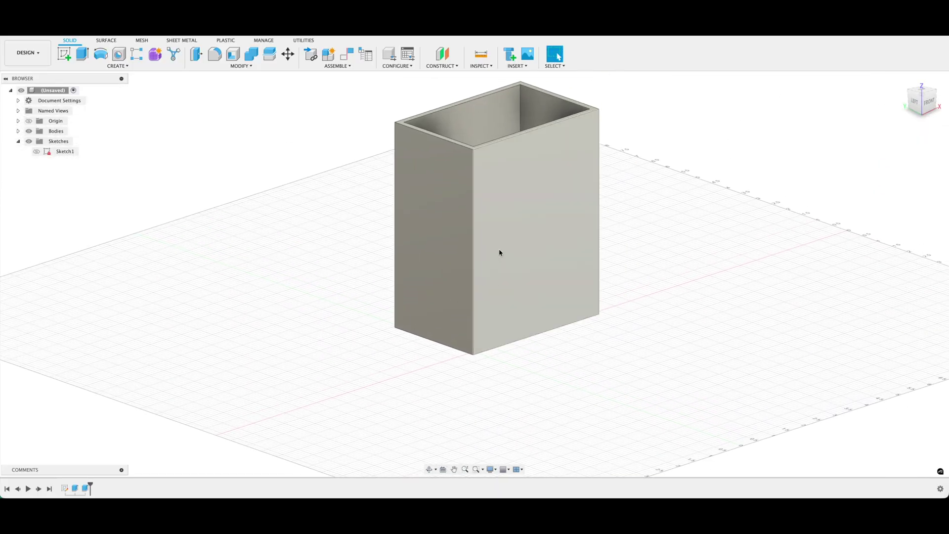
{"action": "left_click", "coordinate": [429, 469]}
{"action": "left_click_drag", "start_coordinate": [475, 332], "coordinate": [474, 296]}
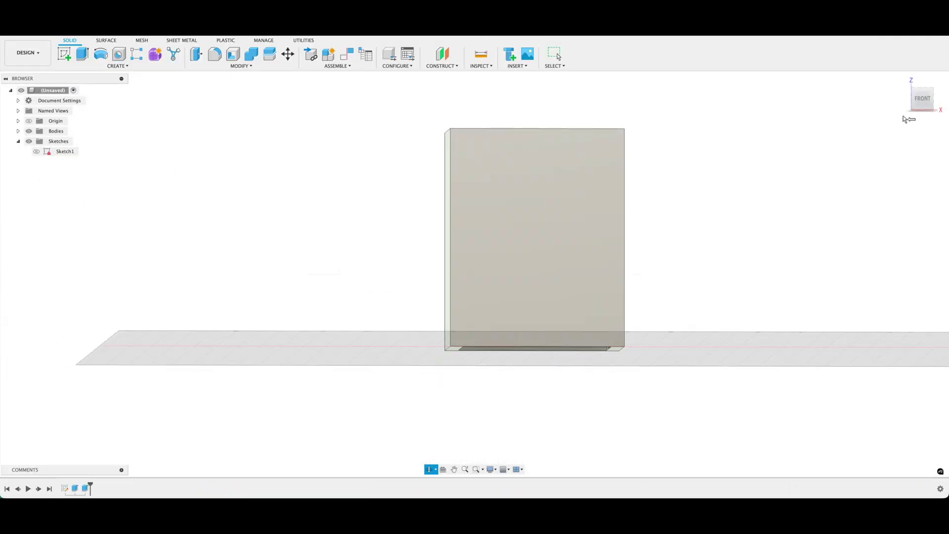
{"action": "left_click", "coordinate": [922, 97]}
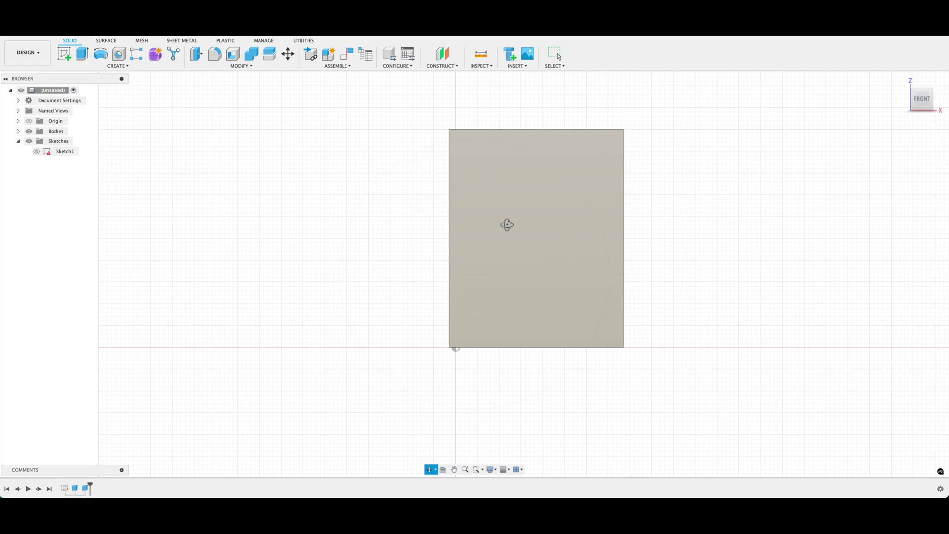
{"action": "key", "text": "Escape"}
{"action": "left_click", "coordinate": [18, 131]}
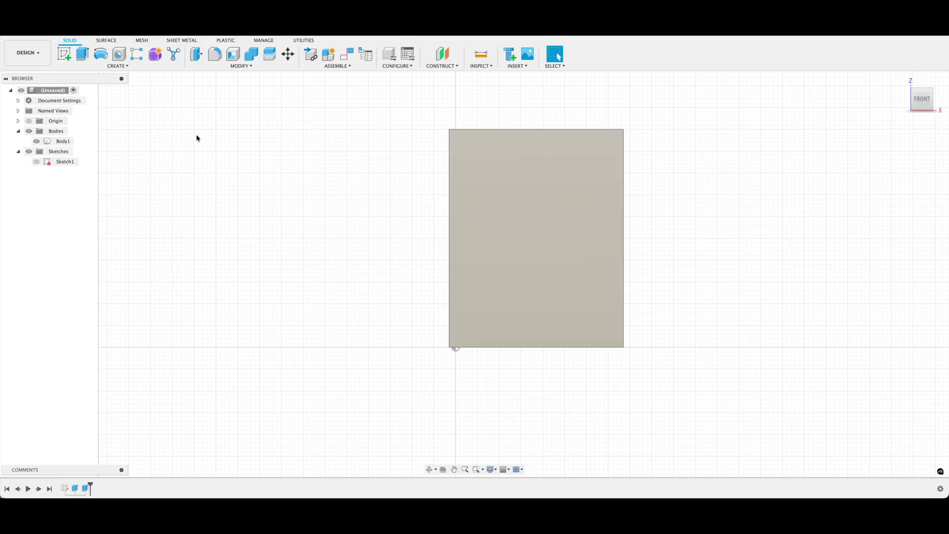
{"action": "right_click", "coordinate": [59, 141]}
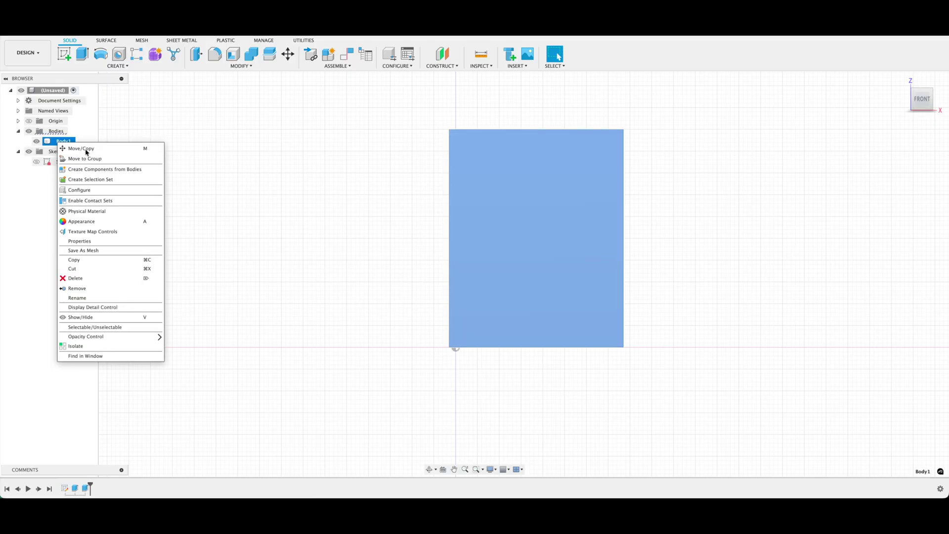
{"action": "left_click", "coordinate": [81, 148]}
{"action": "left_click_drag", "start_coordinate": [476, 350], "coordinate": [508, 366]}
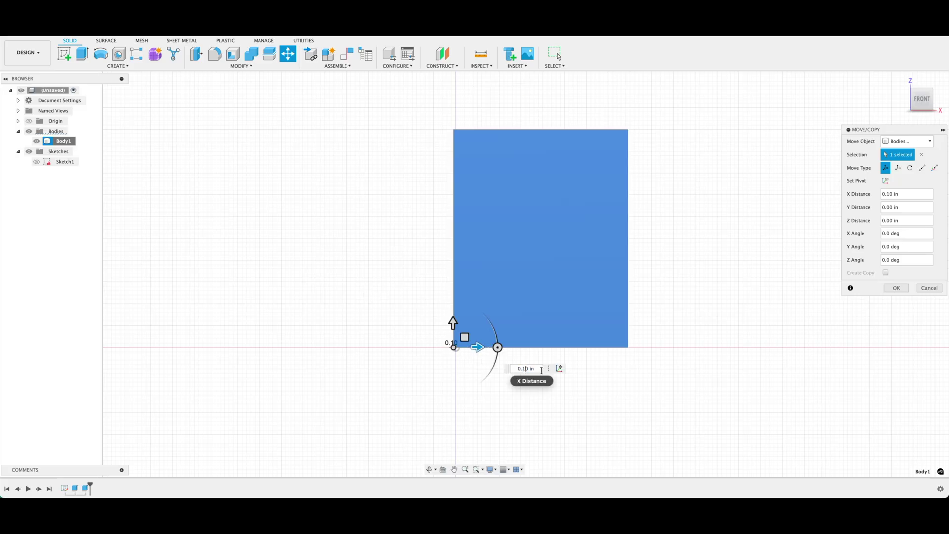
{"action": "type", "text": "0.150"}
{"action": "key", "text": "Return"}
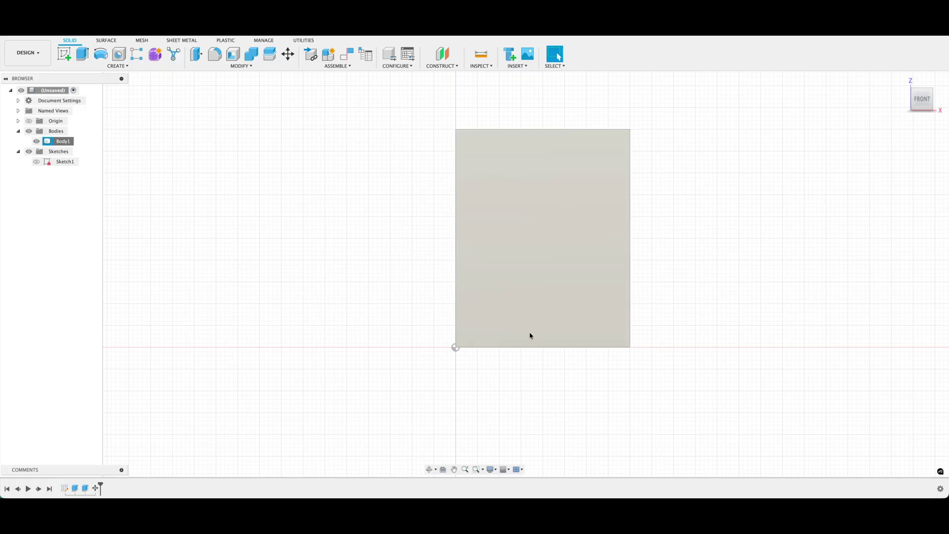
Step: Start a box on Body1's front face, anchored at its top-left corner
{"action": "left_click", "coordinate": [111, 68]}
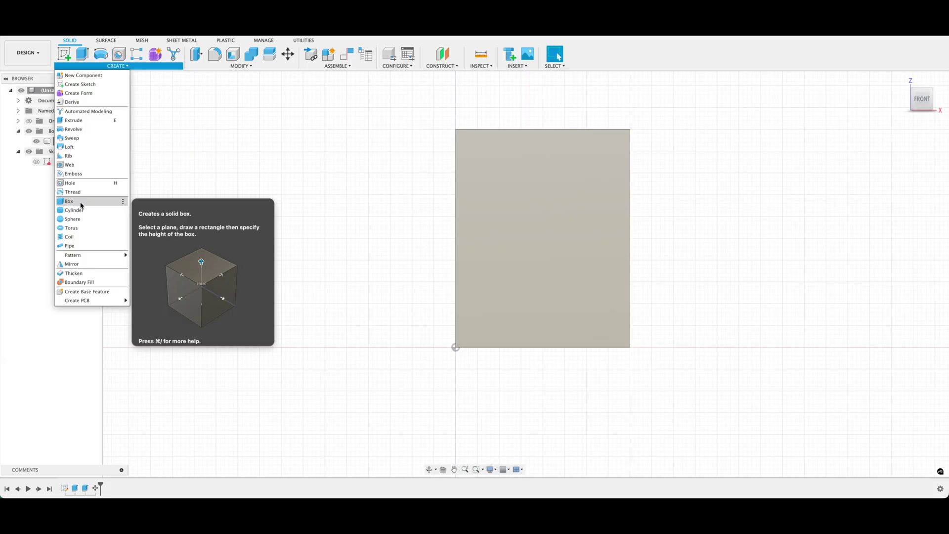
{"action": "left_click", "coordinate": [75, 187]}
{"action": "left_click", "coordinate": [491, 146]}
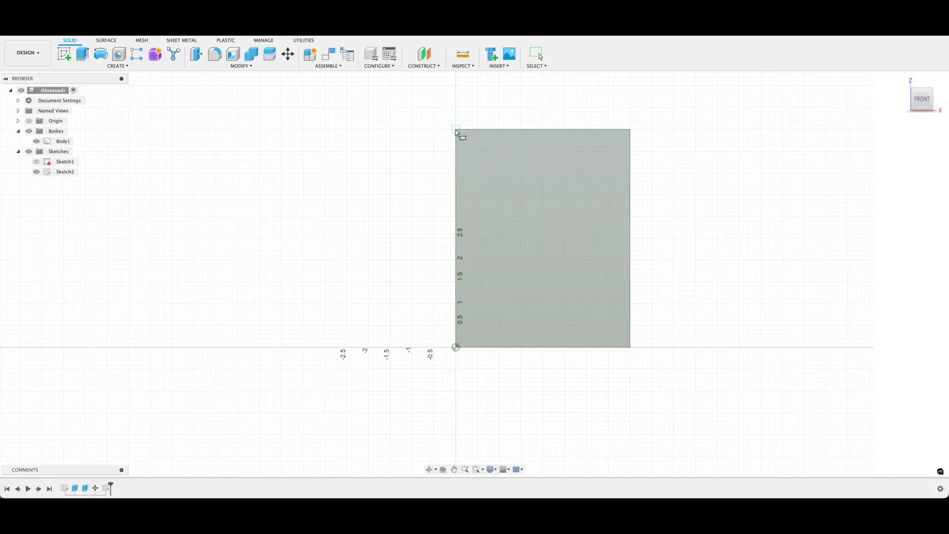
{"action": "left_click", "coordinate": [456, 130]}
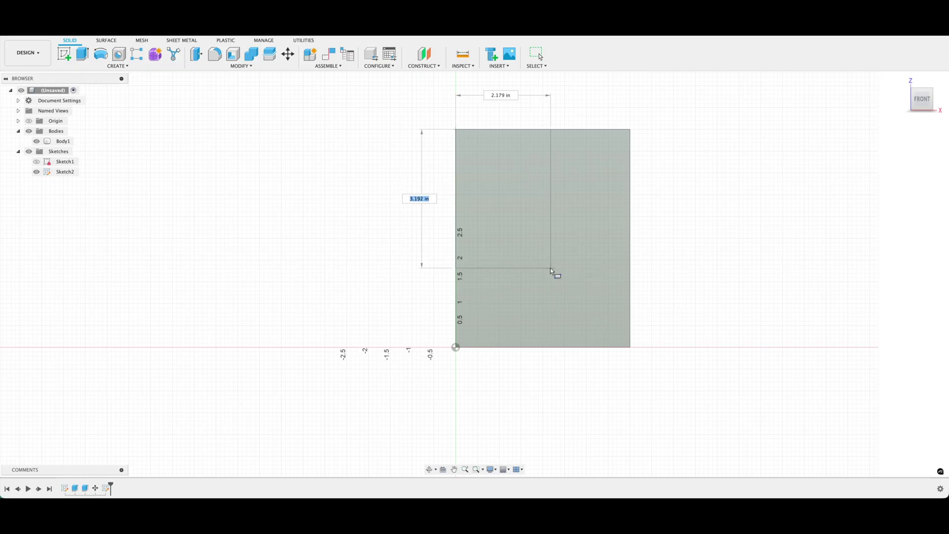
Step: Size the box 2.5 × 3.5 in, 0.10 in high, as a new body
{"action": "key", "text": "Tab"}
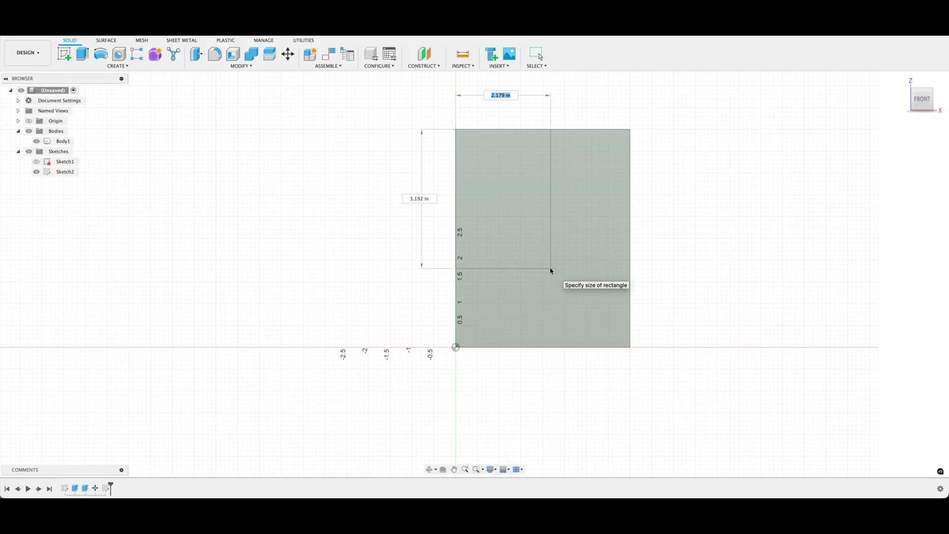
{"action": "type", "text": "2.75"}
{"action": "key", "text": "Tab"}
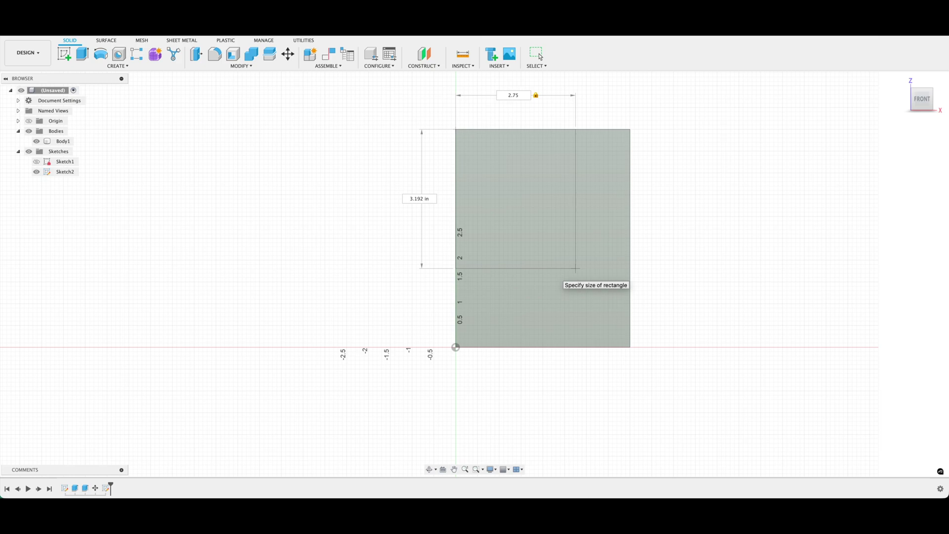
{"action": "type", "text": "2.5"}
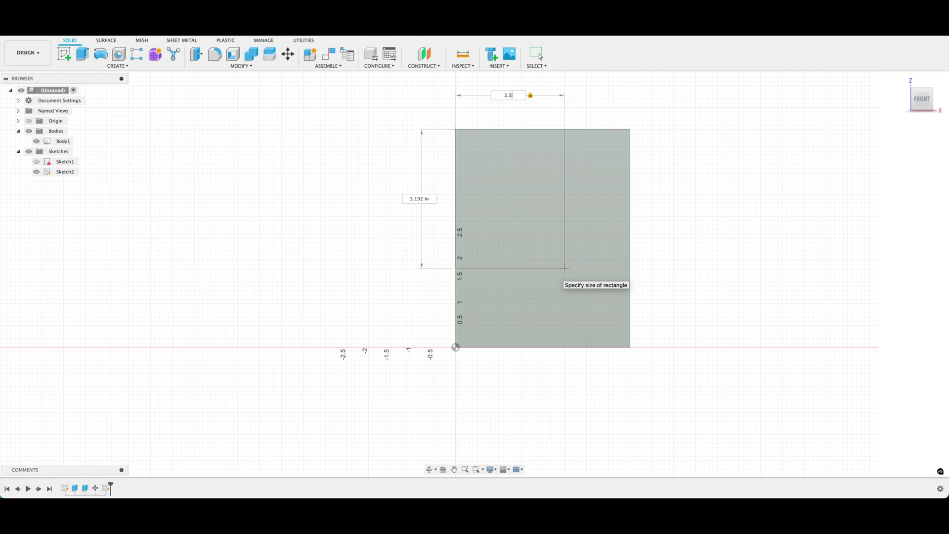
{"action": "key", "text": "Tab"}
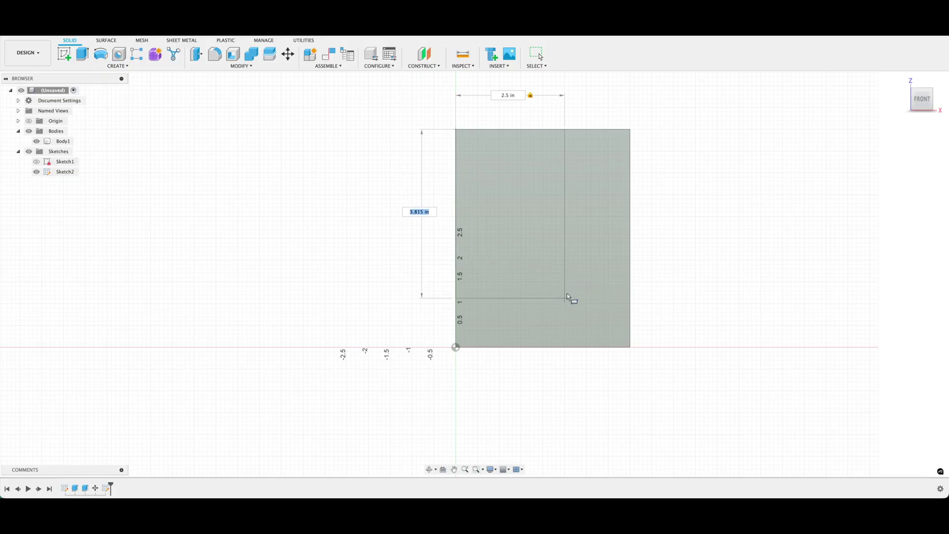
{"action": "type", "text": "3."}
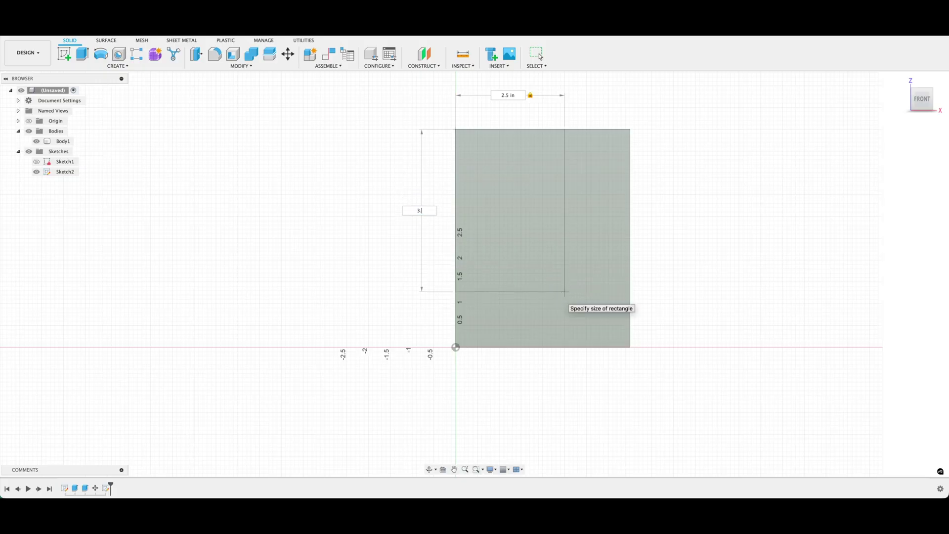
{"action": "type", "text": "5"}
{"action": "key", "text": "Return"}
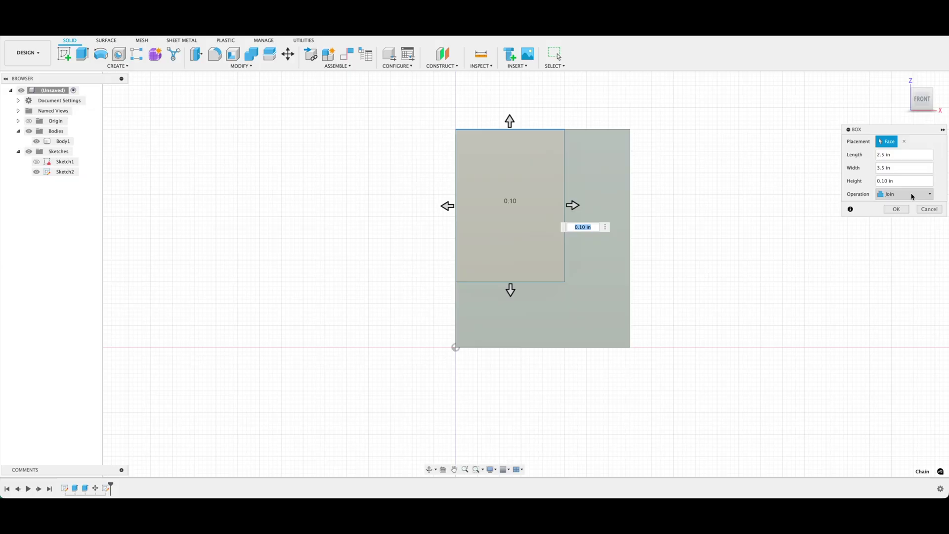
{"action": "left_click", "coordinate": [912, 196]}
{"action": "left_click", "coordinate": [900, 232]}
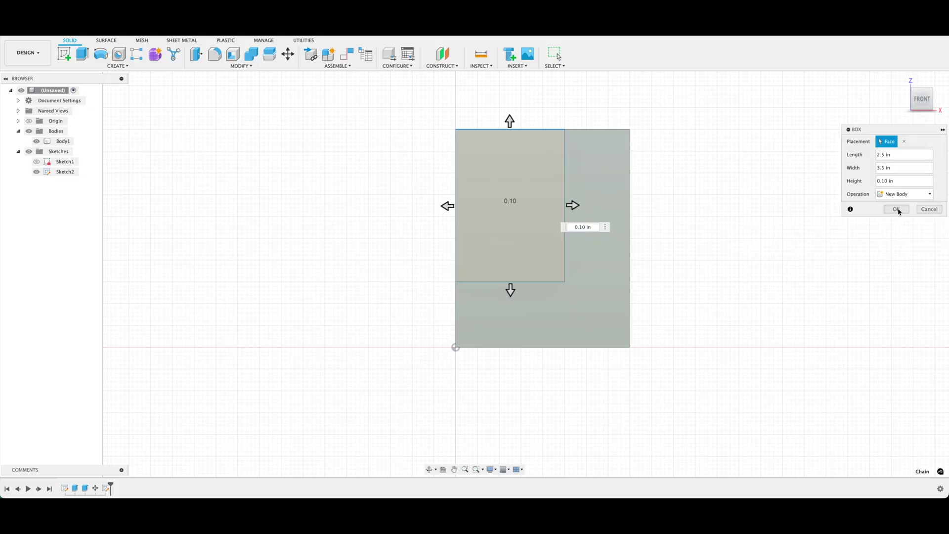
{"action": "left_click", "coordinate": [897, 209]}
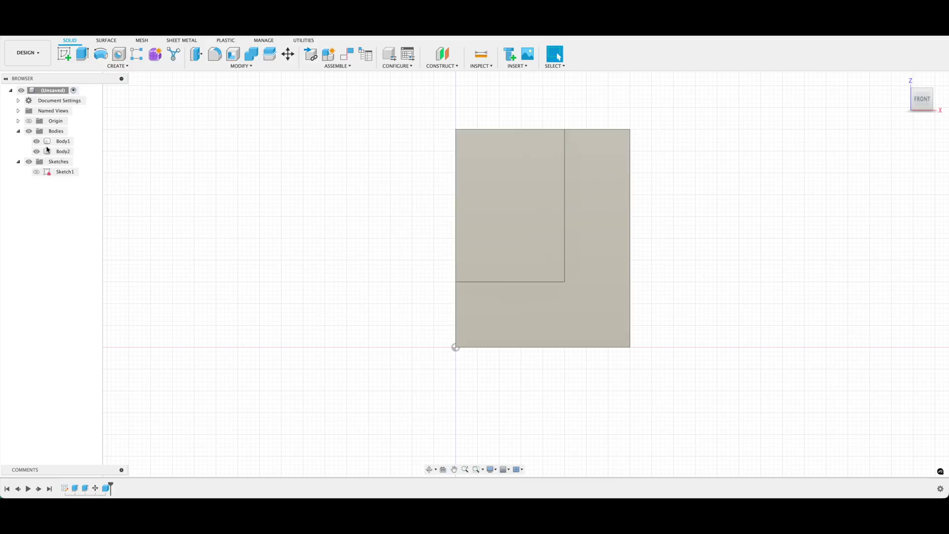
Step: Align Body2's centre to the centre of the case body Body1
{"action": "left_click", "coordinate": [461, 171]}
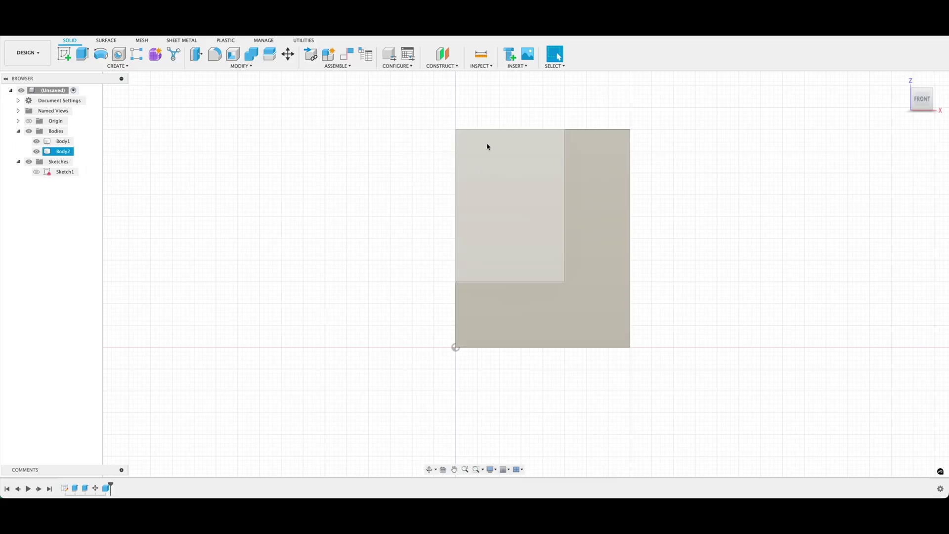
{"action": "left_click", "coordinate": [326, 149]}
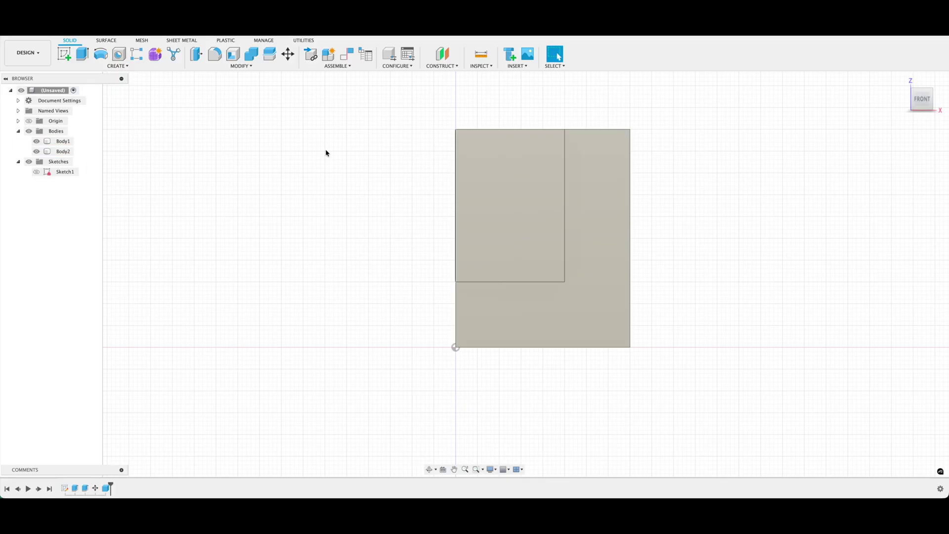
{"action": "right_click", "coordinate": [52, 153]}
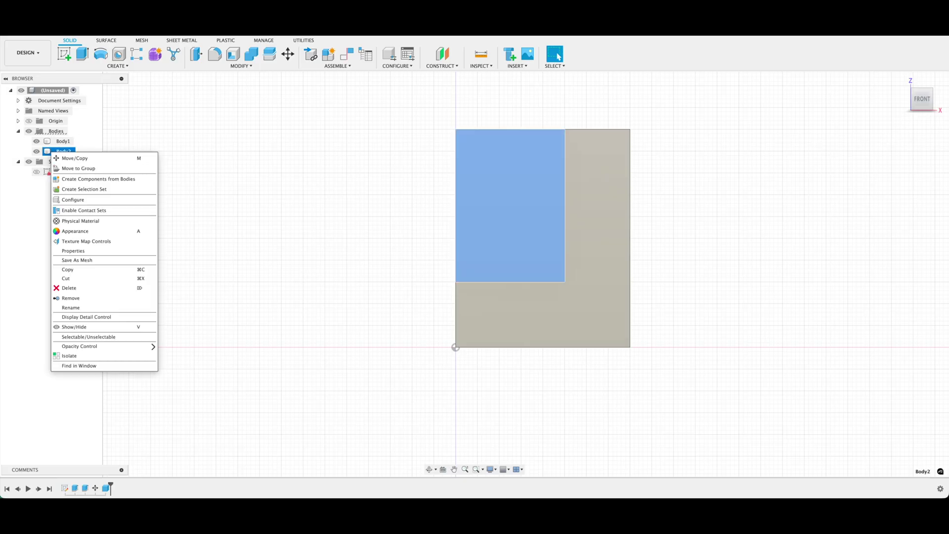
{"action": "left_click", "coordinate": [244, 69]}
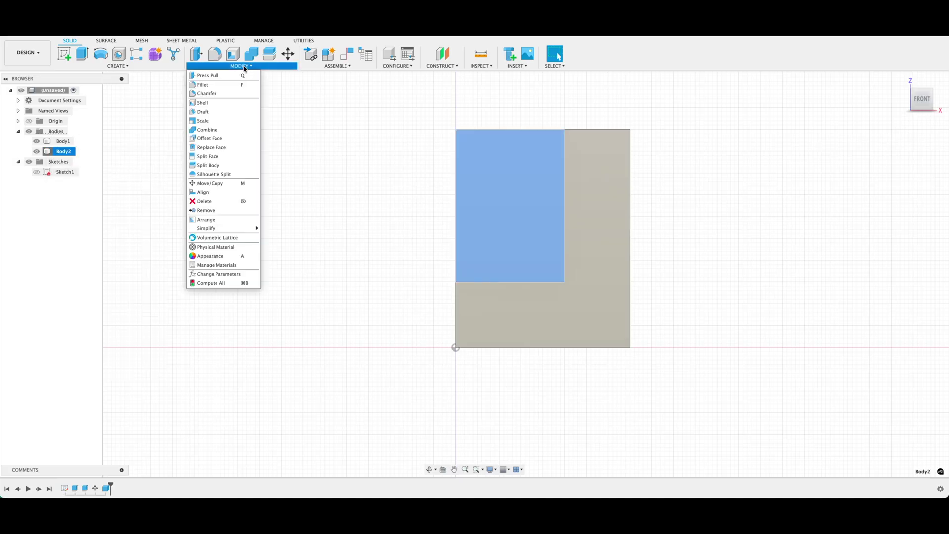
{"action": "left_click", "coordinate": [226, 185]}
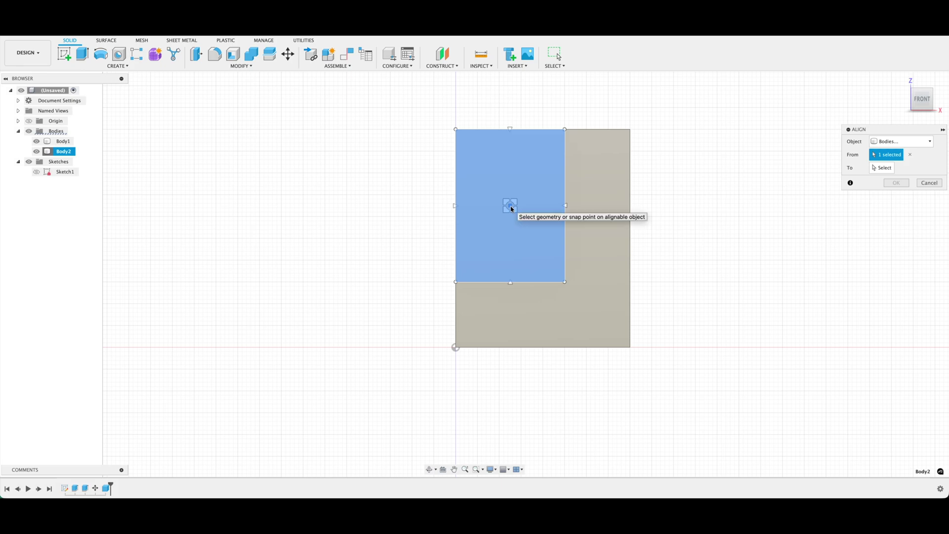
{"action": "left_click", "coordinate": [510, 207]}
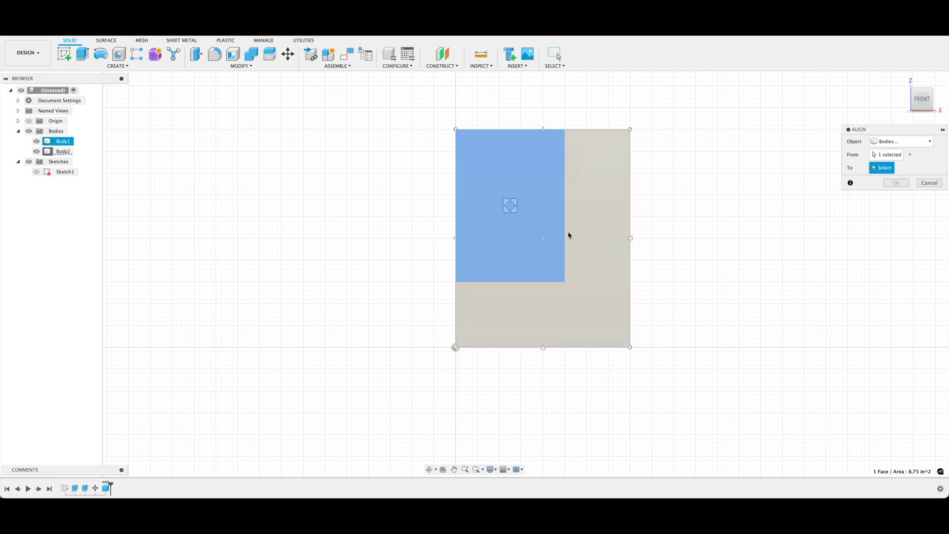
{"action": "left_click", "coordinate": [543, 240]}
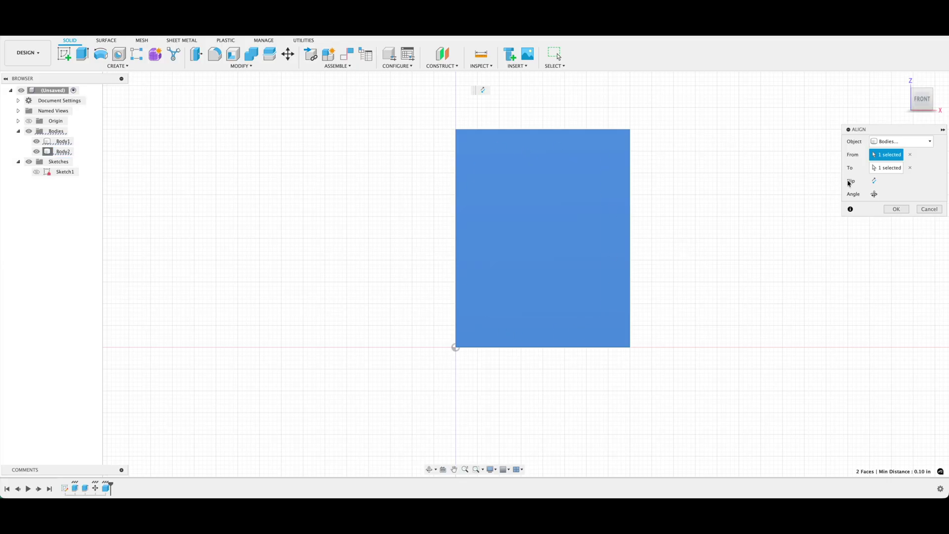
{"action": "left_click", "coordinate": [898, 209]}
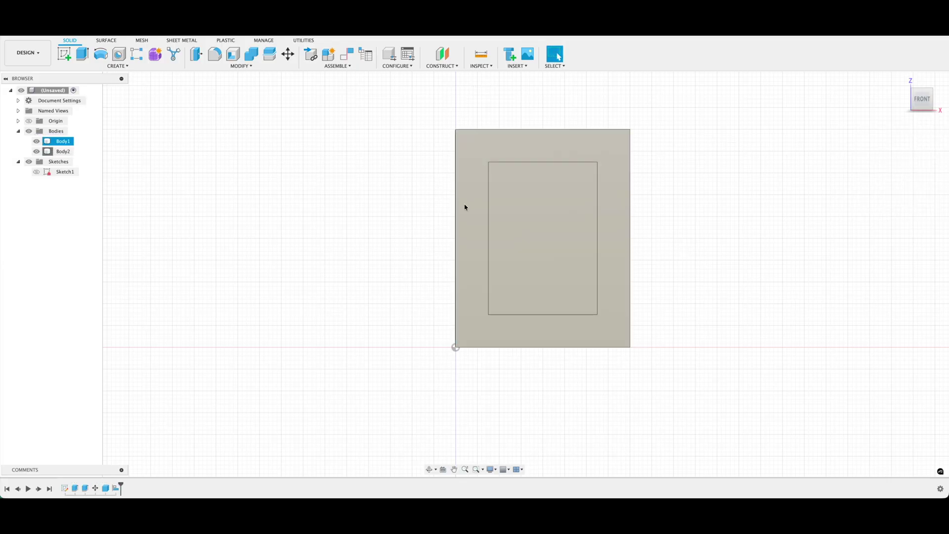
Step: Move Body2 up 0.80 in along Z so it overhangs the top edge
{"action": "right_click", "coordinate": [53, 152]}
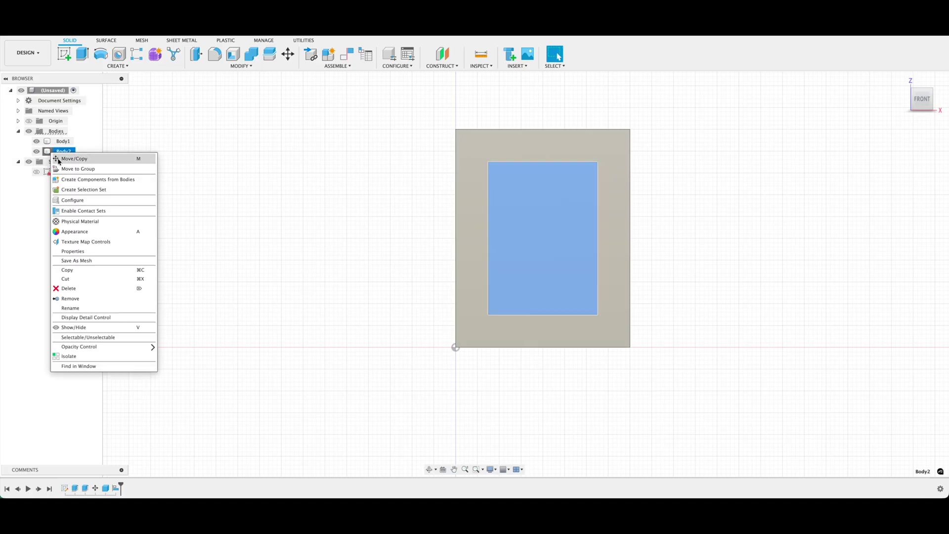
{"action": "left_click", "coordinate": [70, 158]}
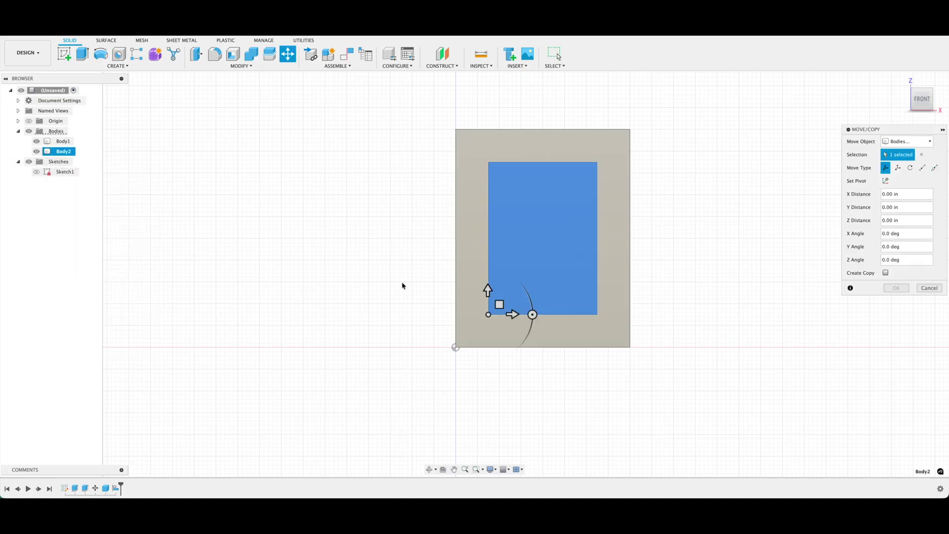
{"action": "left_click_drag", "start_coordinate": [487, 290], "coordinate": [484, 256]}
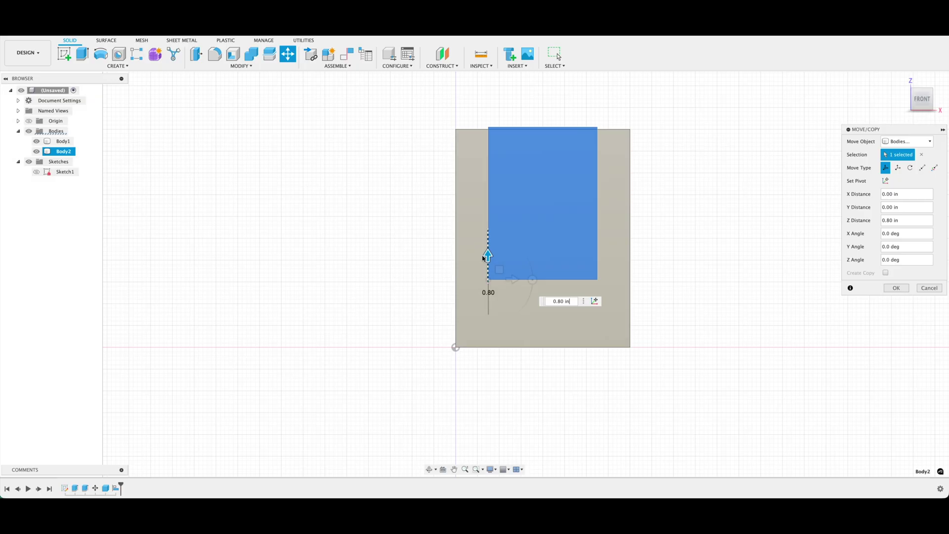
{"action": "left_click", "coordinate": [896, 291]}
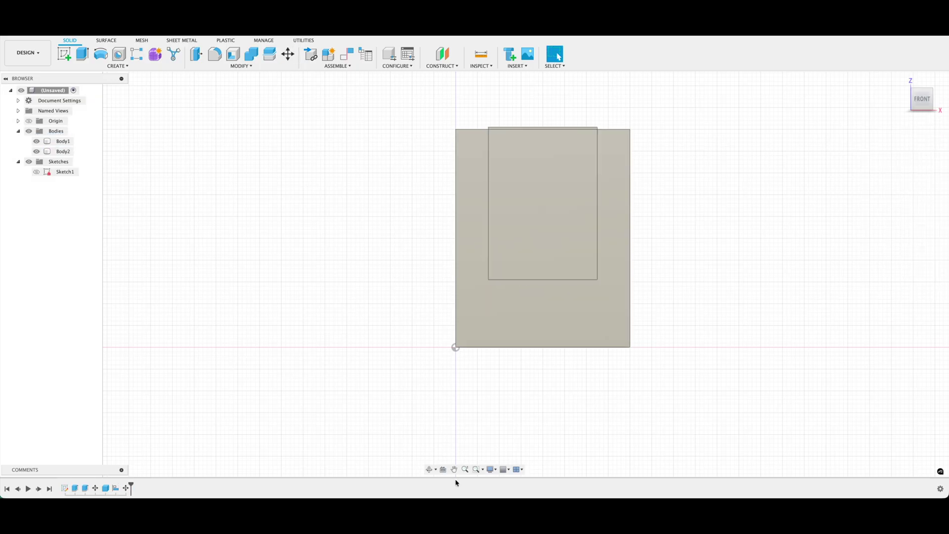
{"action": "left_click", "coordinate": [430, 469]}
{"action": "left_click_drag", "start_coordinate": [525, 366], "coordinate": [527, 326]}
Step: Hide Body1 and start extruding Body2's bottom face, viewed from the front
{"action": "key", "text": "Escape"}
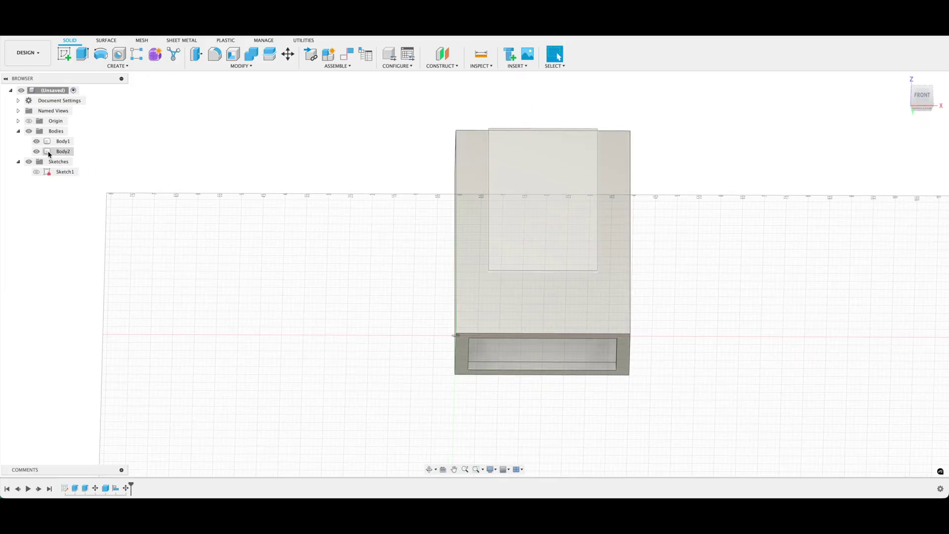
{"action": "left_click", "coordinate": [36, 142]}
{"action": "scroll", "coordinate": [567, 286], "scroll_direction": "up", "scroll_amount": 5}
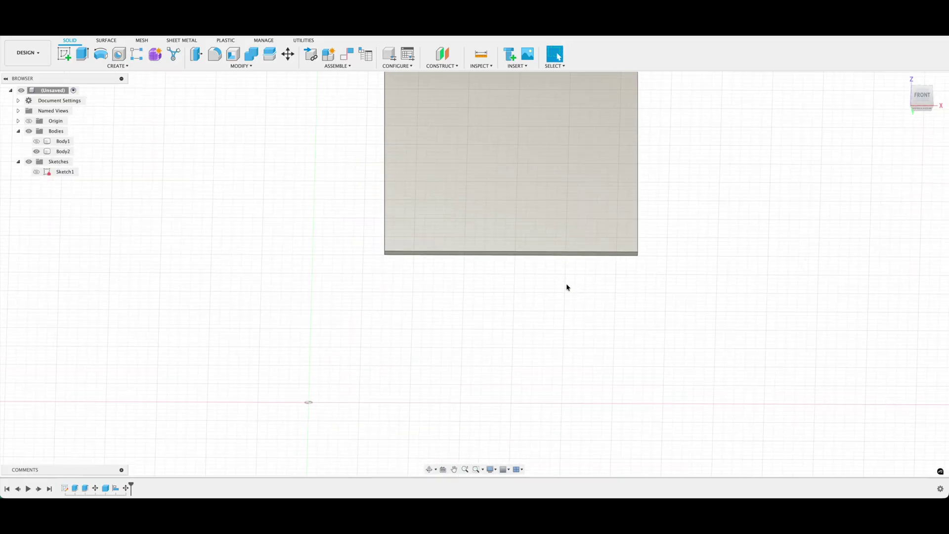
{"action": "left_click", "coordinate": [544, 252]}
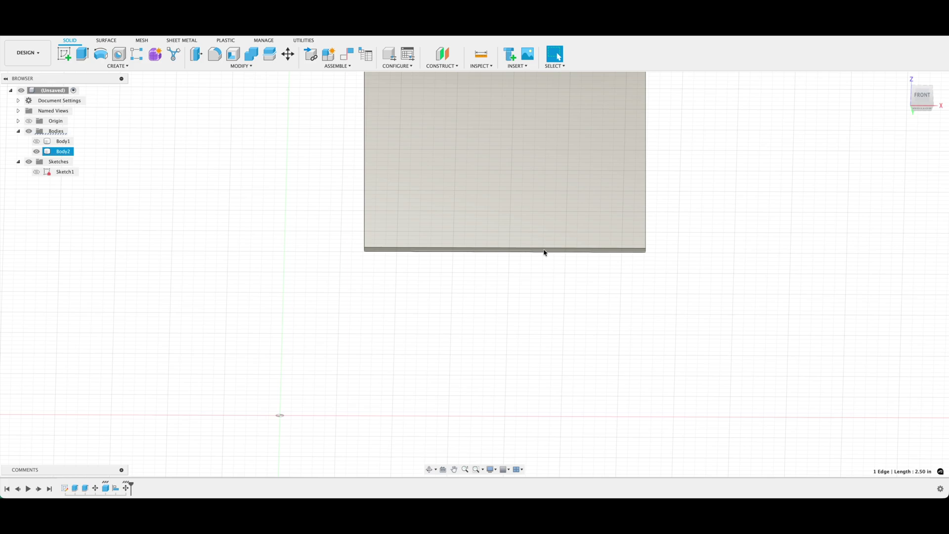
{"action": "key", "text": "e"}
{"action": "left_click", "coordinate": [547, 251]}
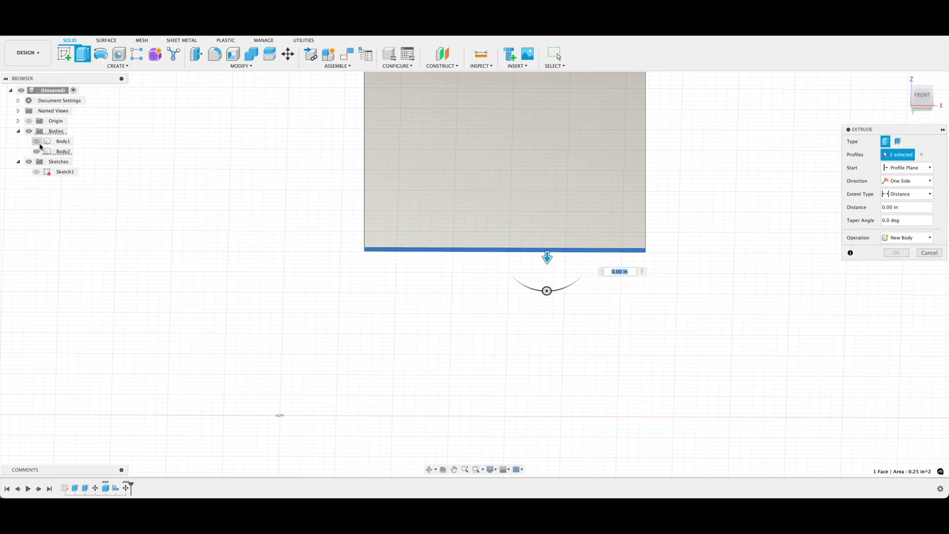
{"action": "left_click", "coordinate": [36, 141]}
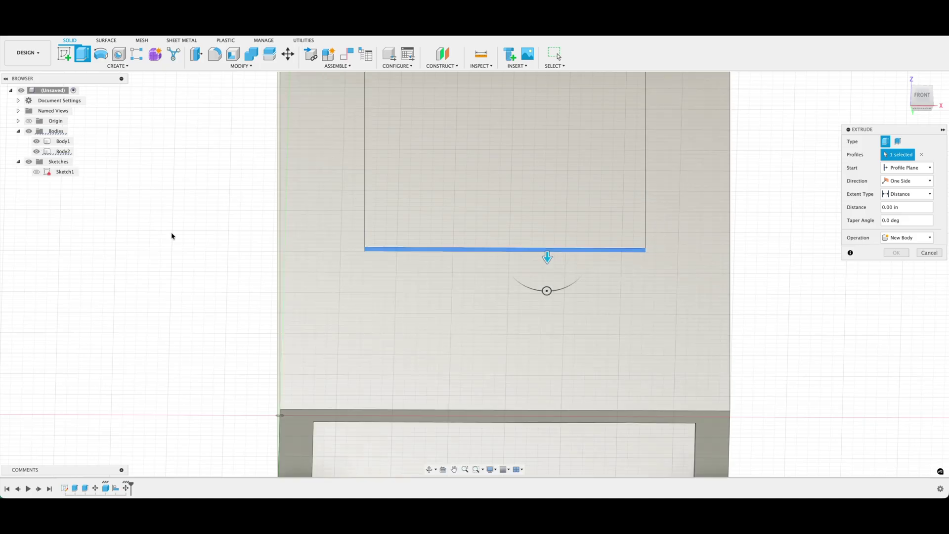
{"action": "left_click", "coordinate": [920, 96]}
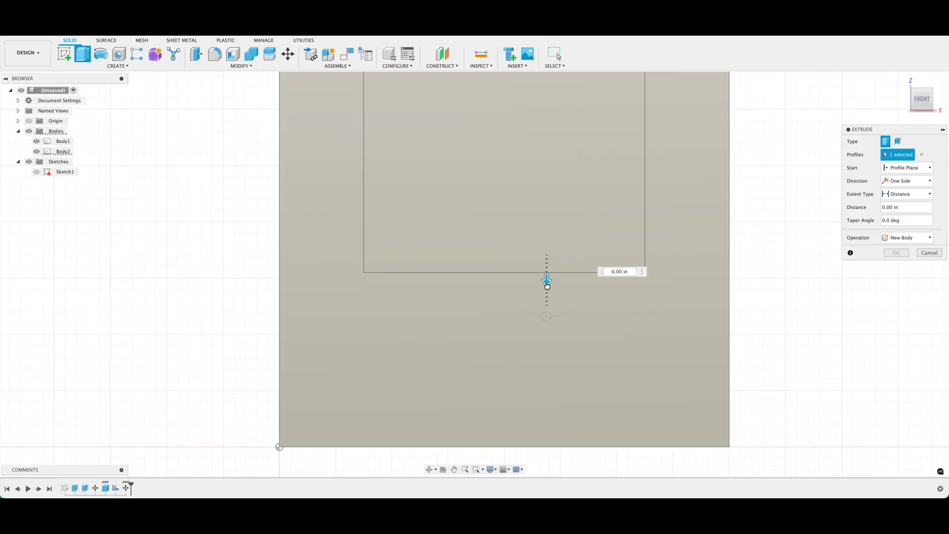
Step: Extrude the face 0.30 in downward as a Join, then show Body1 again
{"action": "left_click_drag", "start_coordinate": [546, 283], "coordinate": [545, 324]}
{"action": "scroll", "coordinate": [544, 326], "scroll_direction": "down", "scroll_amount": 4}
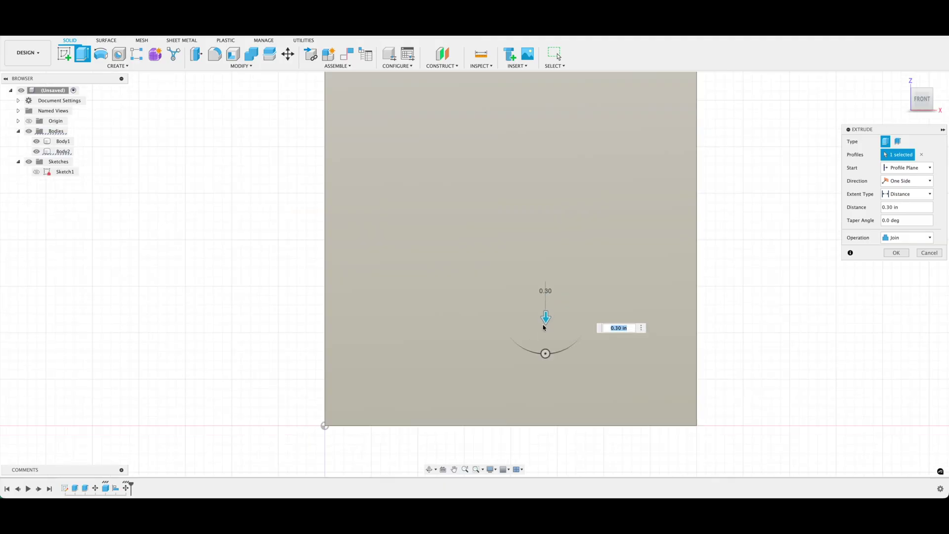
{"action": "left_click", "coordinate": [907, 238]}
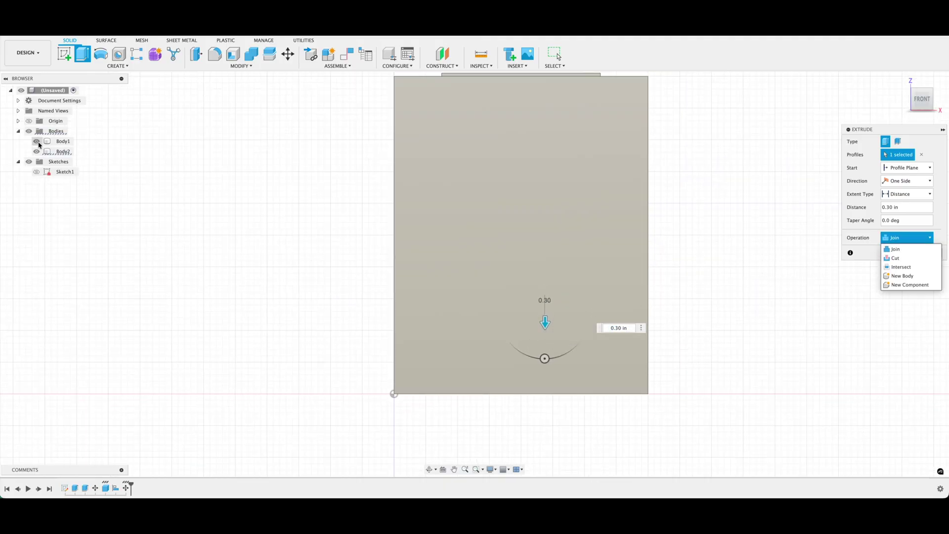
{"action": "left_click", "coordinate": [37, 142]}
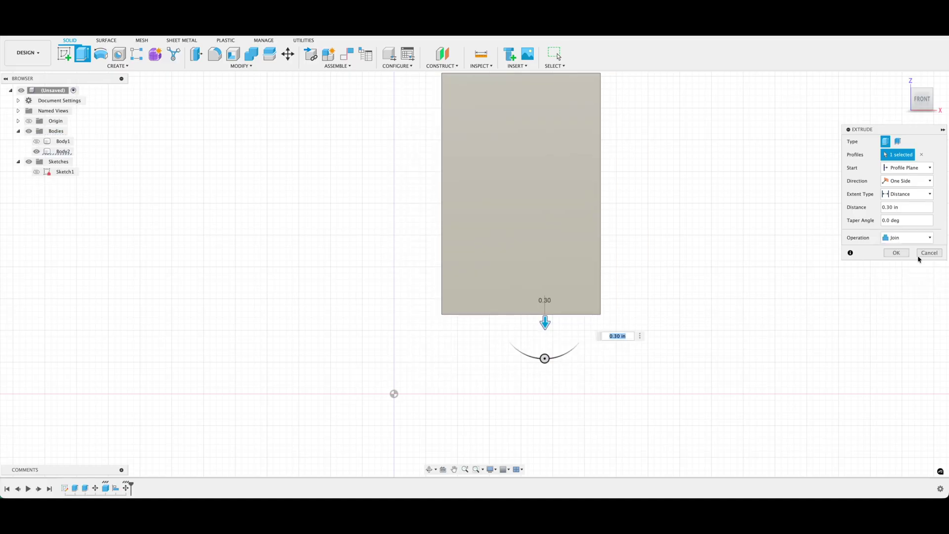
{"action": "left_click", "coordinate": [896, 253]}
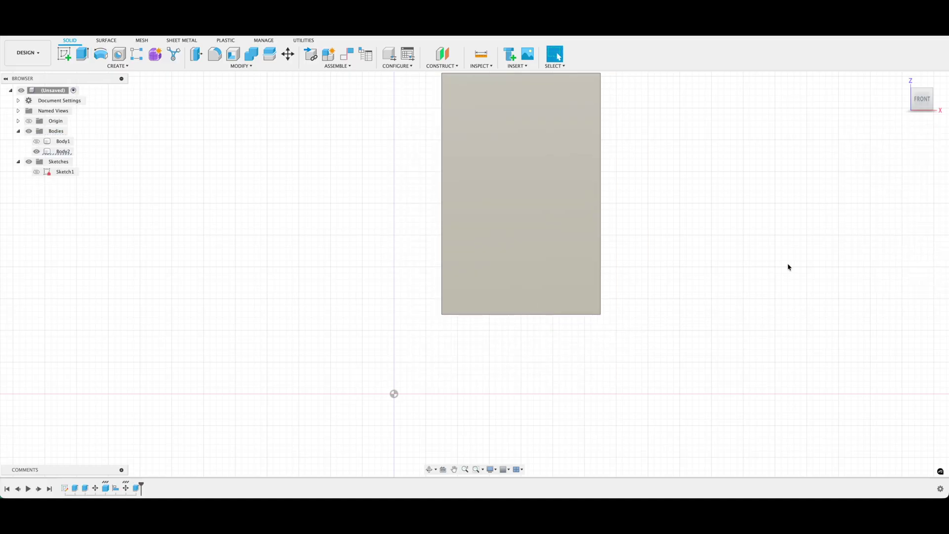
{"action": "left_click", "coordinate": [38, 142]}
{"action": "left_click", "coordinate": [37, 142]}
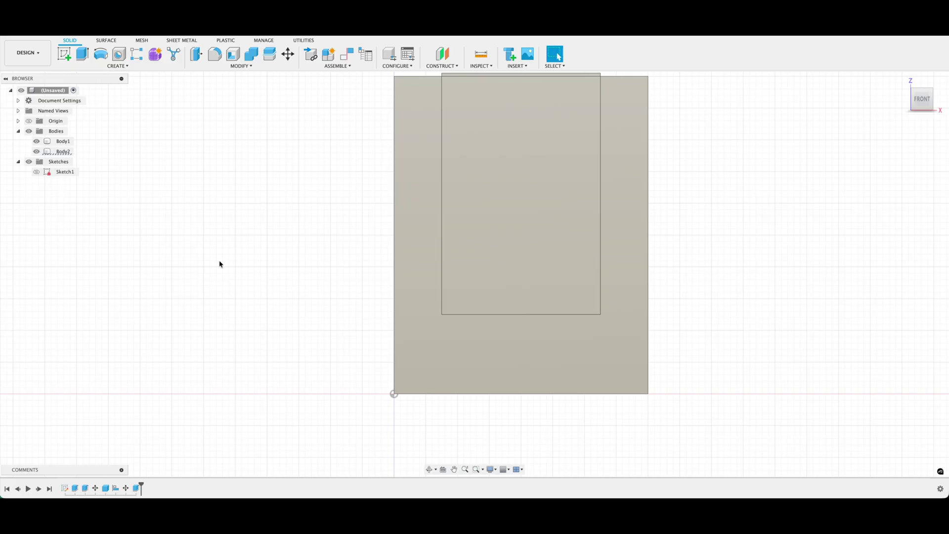
{"action": "scroll", "coordinate": [300, 244], "scroll_direction": "down", "scroll_amount": 2}
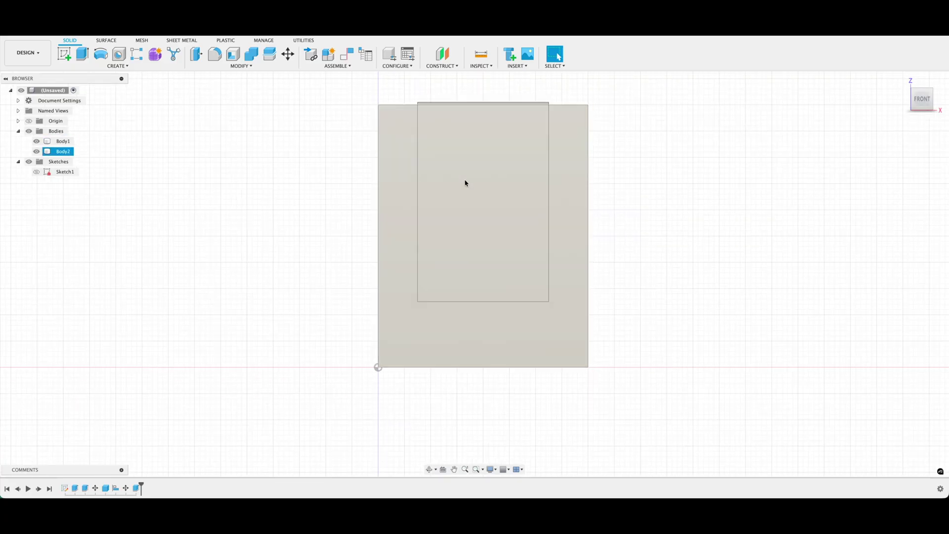
Step: Cut-extrude the inner rectangular face -0.4 in through the front wall
{"action": "left_click", "coordinate": [465, 182]}
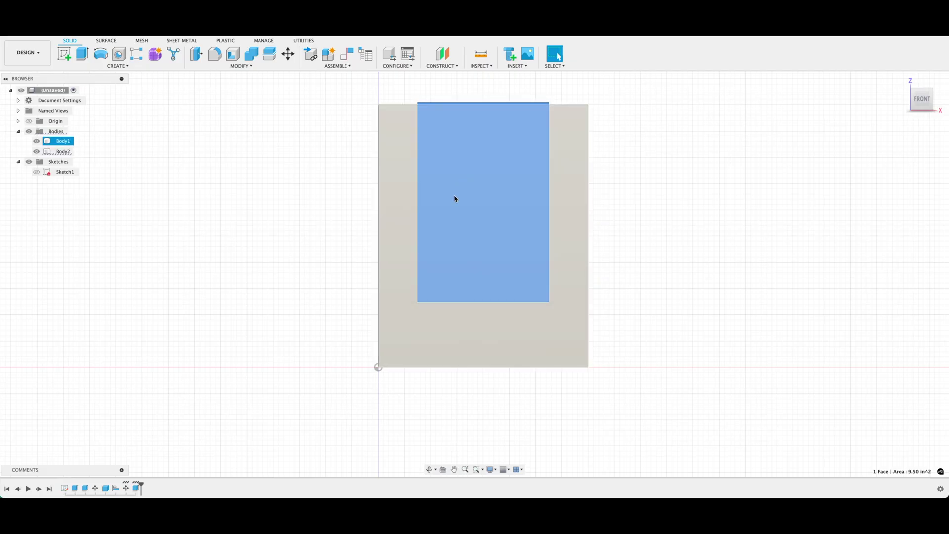
{"action": "key", "text": "e"}
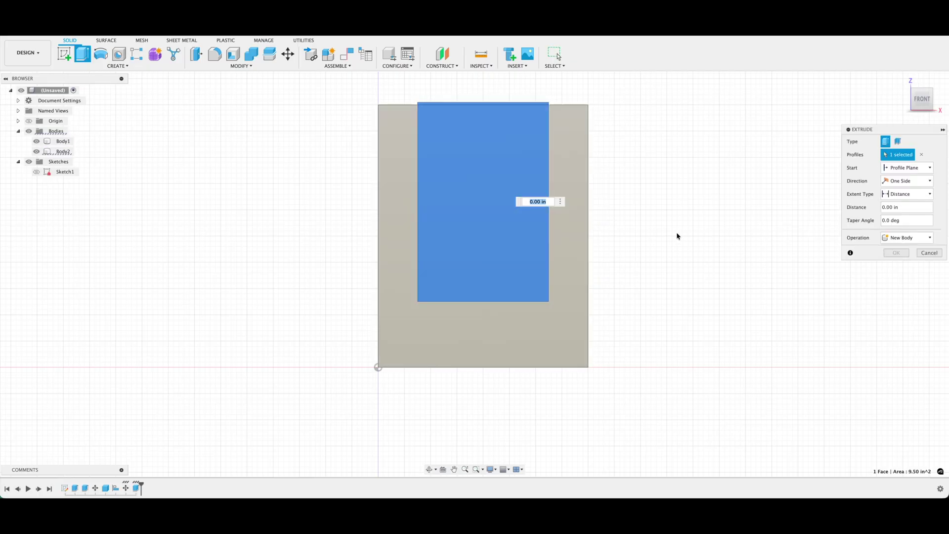
{"action": "type", "text": "-.4"}
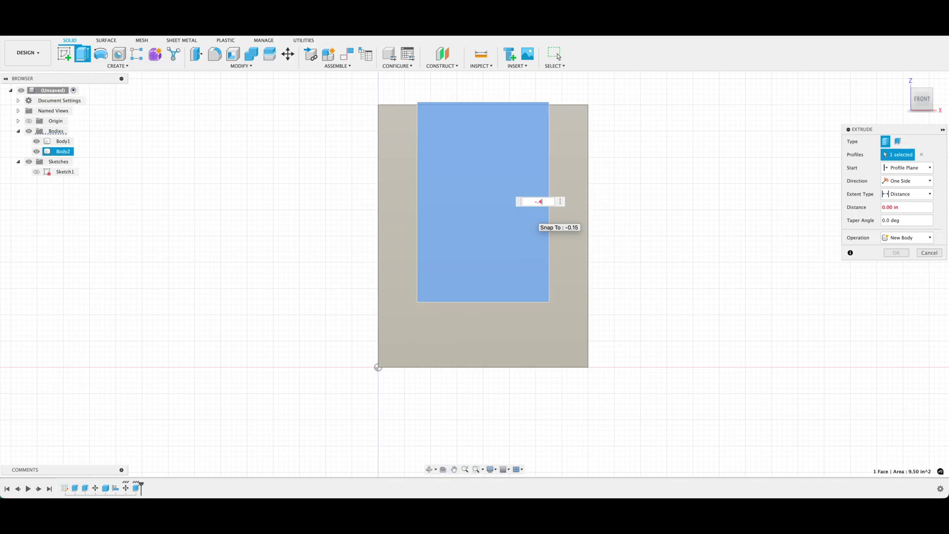
{"action": "left_click", "coordinate": [430, 469]}
{"action": "left_click_drag", "start_coordinate": [500, 313], "coordinate": [470, 183]}
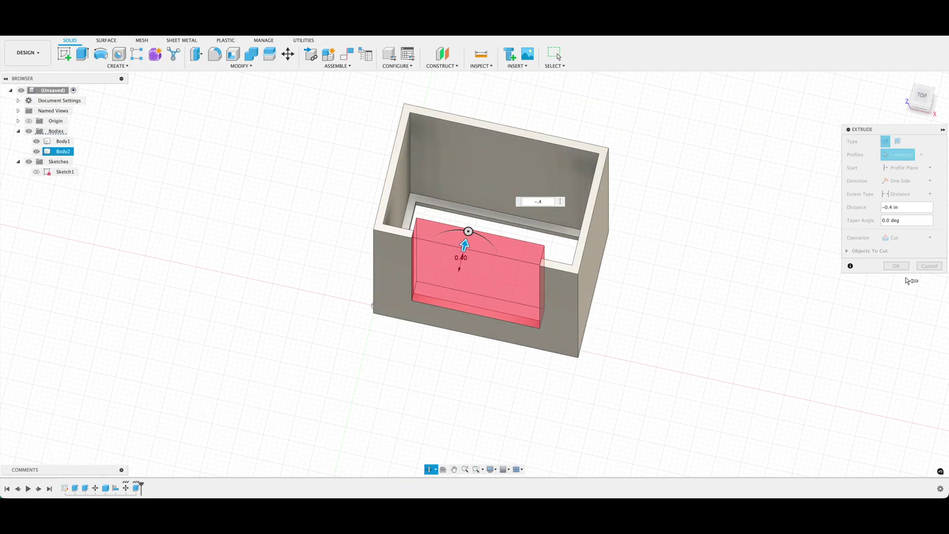
{"action": "key", "text": "Escape"}
{"action": "left_click", "coordinate": [898, 267]}
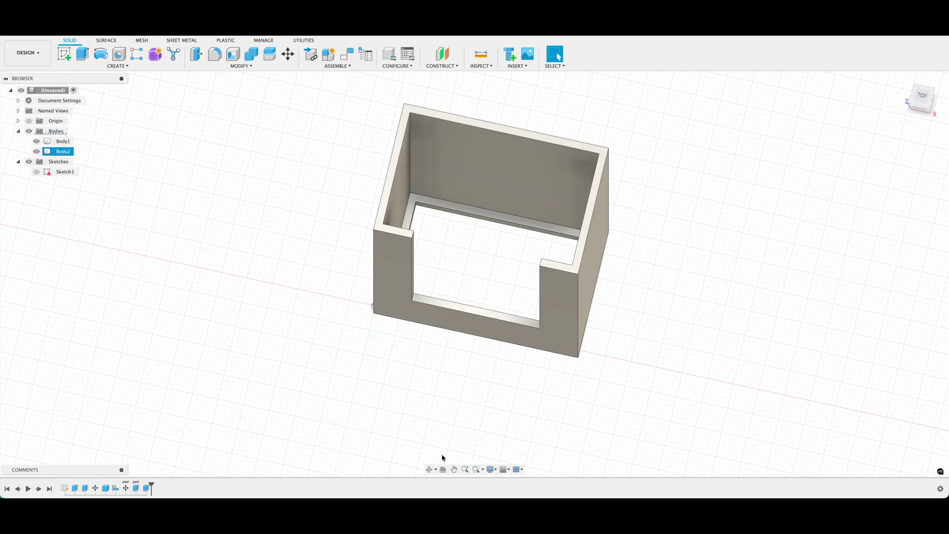
Step: Fillet the cutout's bottom-right corner edge at 0.70 in
{"action": "left_click", "coordinate": [430, 469]}
{"action": "left_click_drag", "start_coordinate": [400, 267], "coordinate": [431, 237]}
{"action": "key", "text": "Escape"}
{"action": "scroll", "coordinate": [521, 238], "scroll_direction": "up", "scroll_amount": 3}
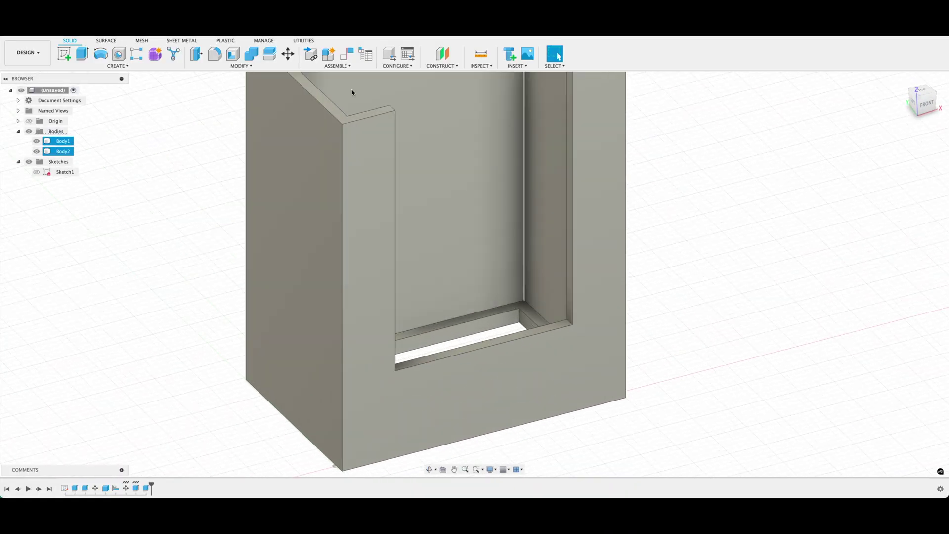
{"action": "left_click", "coordinate": [273, 82], "text": "shift"}
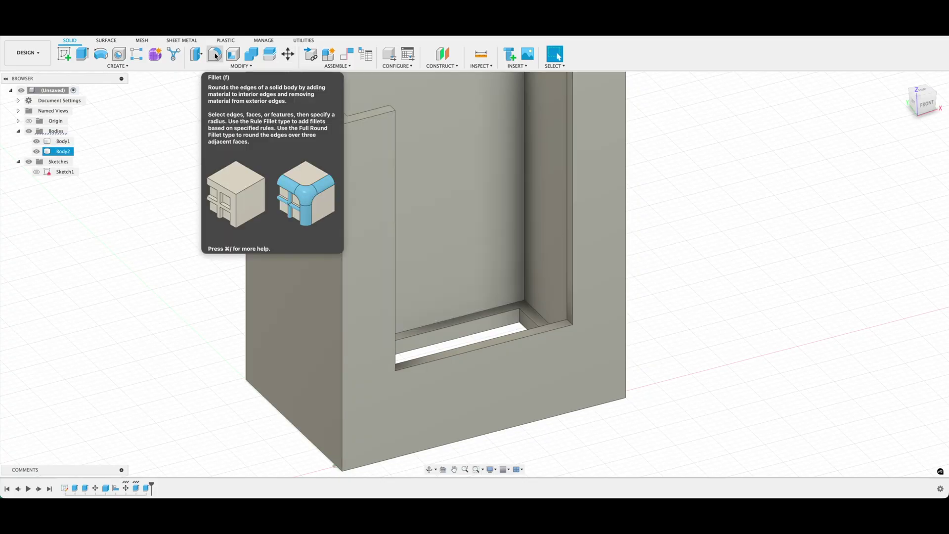
{"action": "key", "text": "f"}
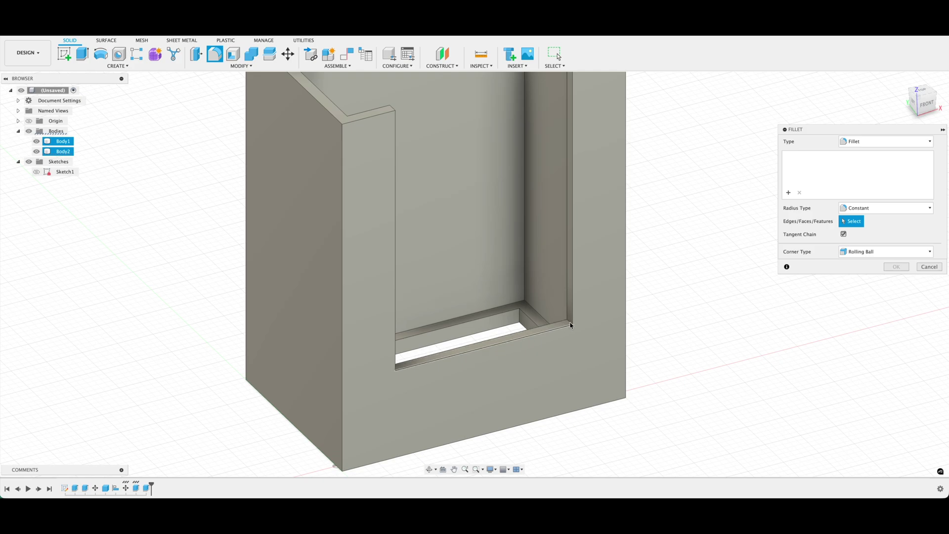
{"action": "left_click", "coordinate": [569, 325]}
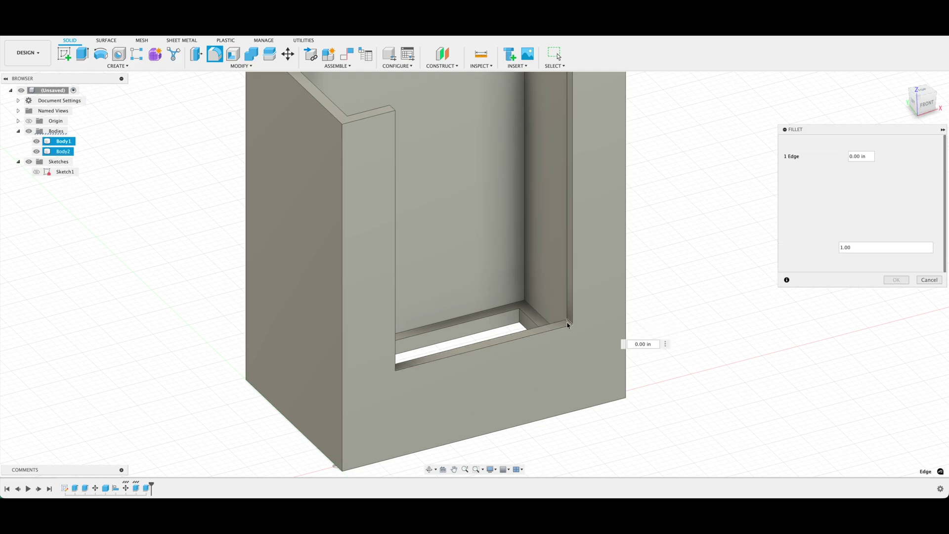
{"action": "left_click_drag", "start_coordinate": [568, 322], "coordinate": [550, 310]}
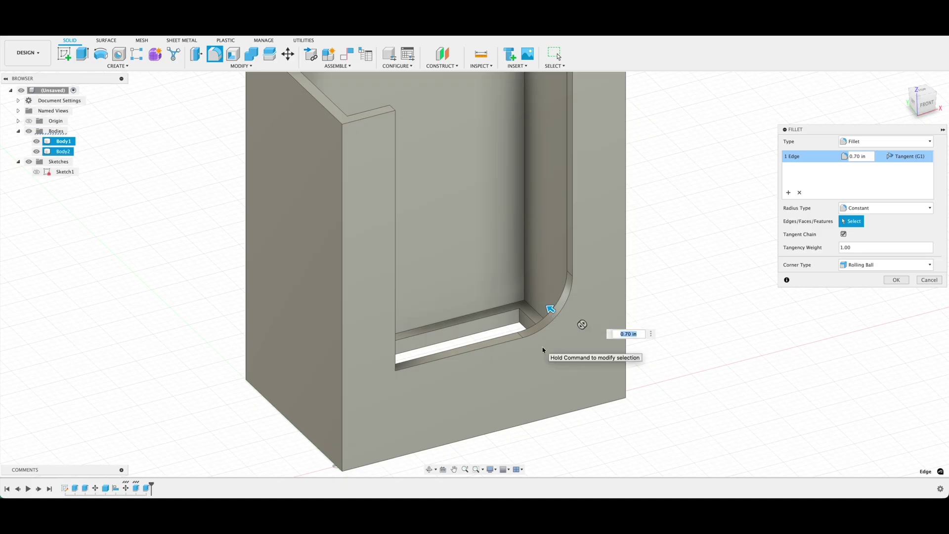
{"action": "key", "text": "Return"}
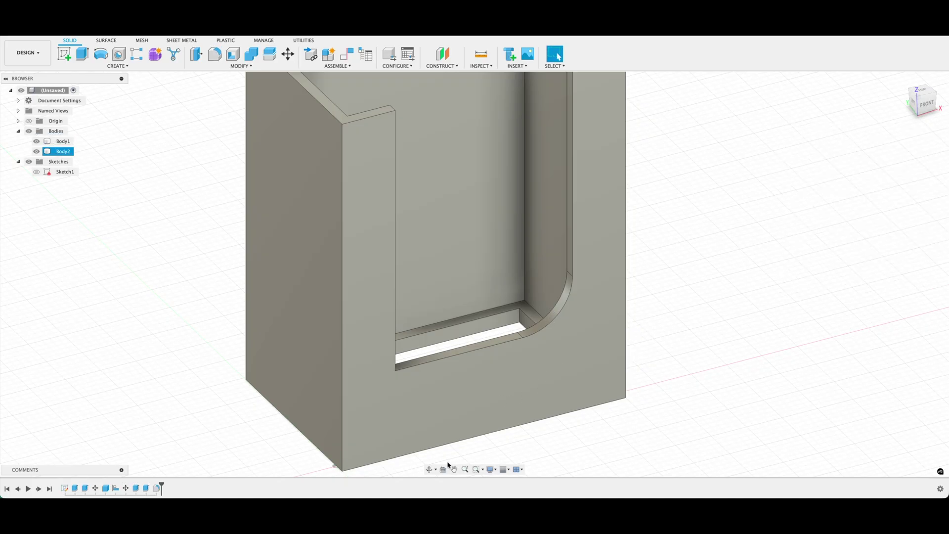
Step: Fillet the cutout's bottom-left corner edge at 0.5 in
{"action": "left_click", "coordinate": [429, 469]}
{"action": "left_click_drag", "start_coordinate": [414, 416], "coordinate": [376, 425]}
{"action": "key", "text": "Escape"}
{"action": "left_click", "coordinate": [359, 310]}
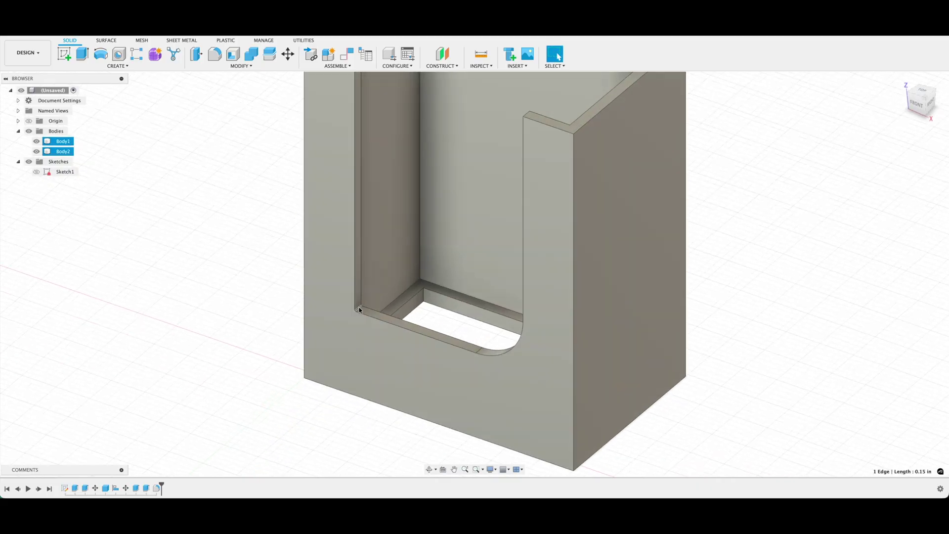
{"action": "key", "text": "f"}
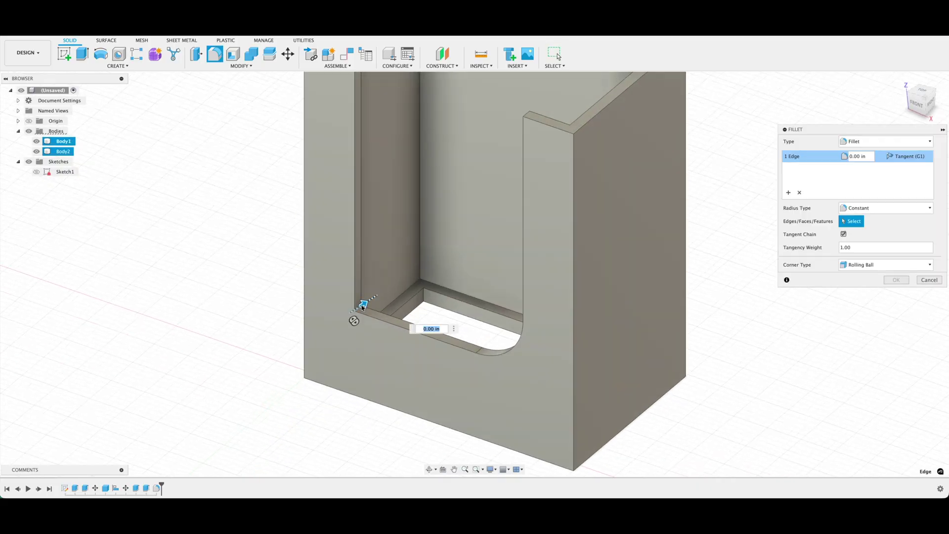
{"action": "type", "text": "0.5"}
{"action": "key", "text": "Return"}
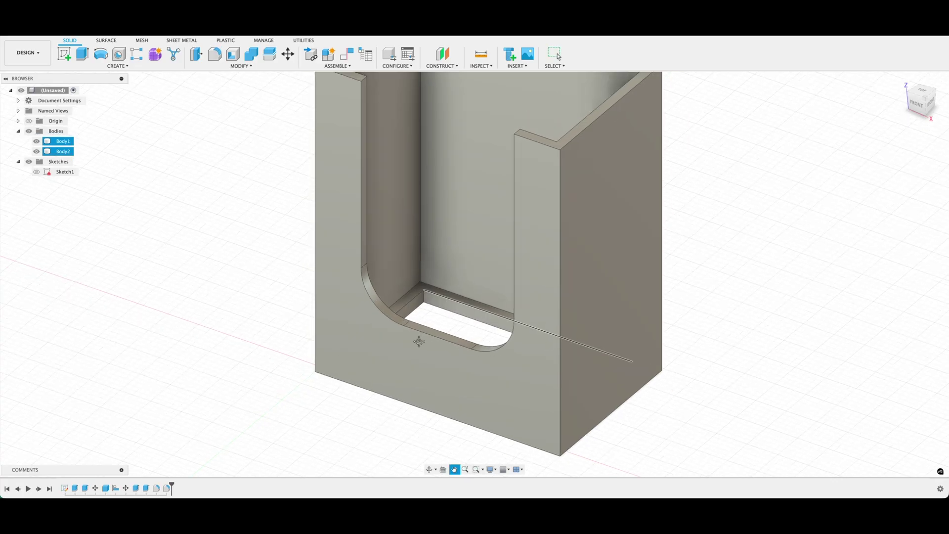
Step: Fillet the left and right walls' top edges at 0.5 in each
{"action": "middle_click_drag", "start_coordinate": [426, 291], "coordinate": [402, 154], "text": "shift"}
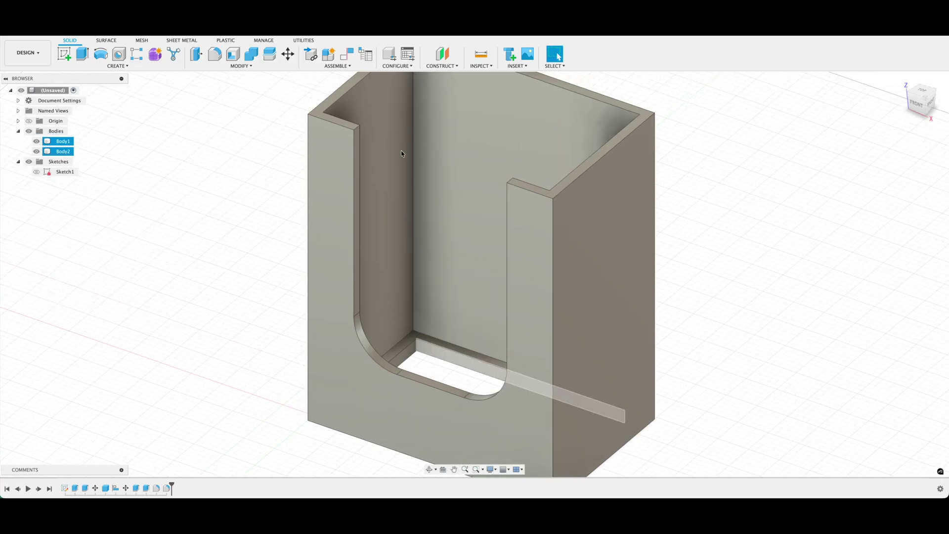
{"action": "key", "text": "f"}
{"action": "left_click", "coordinate": [358, 129]}
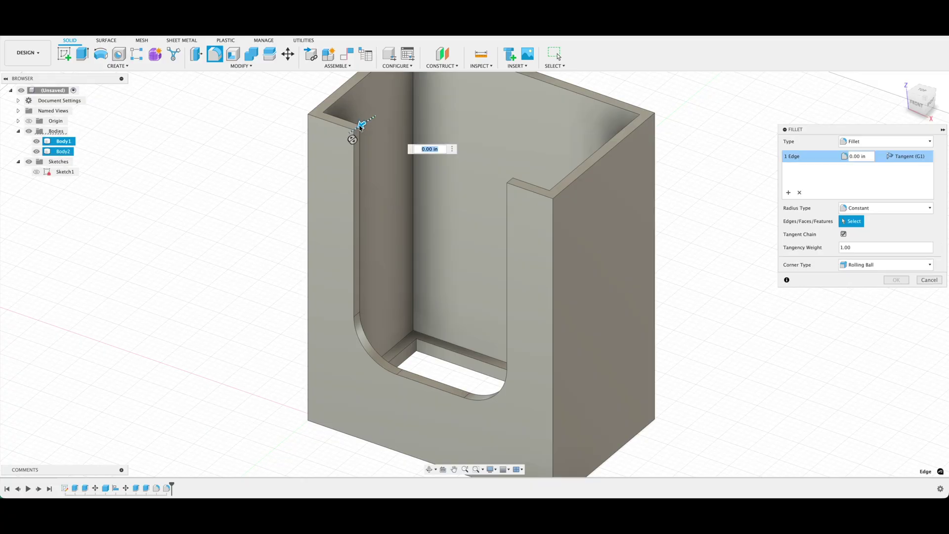
{"action": "left_click_drag", "start_coordinate": [360, 126], "coordinate": [351, 132]}
{"action": "key", "text": "Return"}
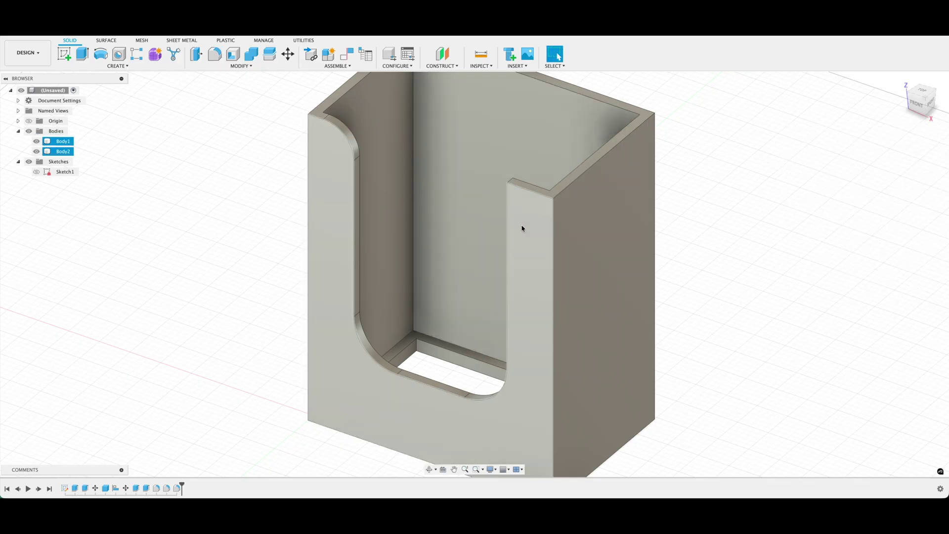
{"action": "key", "text": "f"}
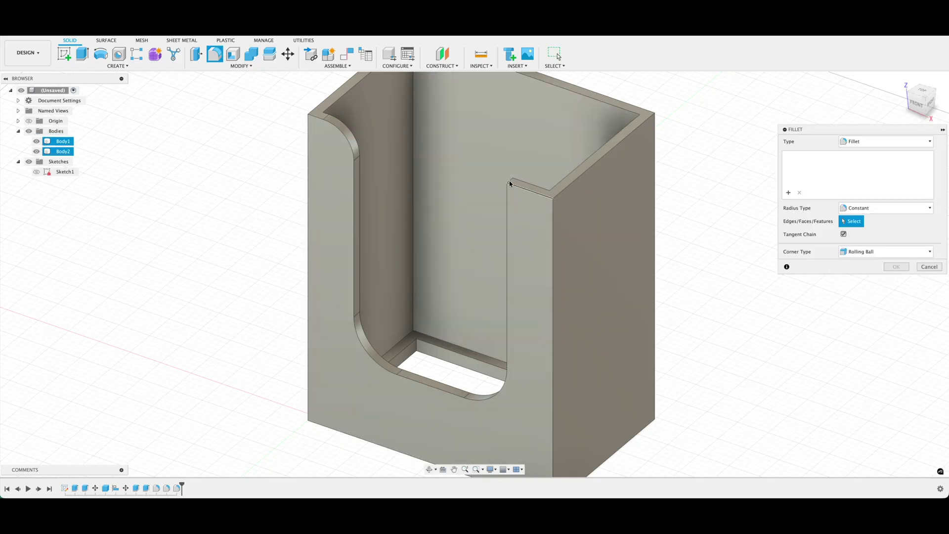
{"action": "left_click", "coordinate": [510, 184]}
{"action": "type", "text": ".5"}
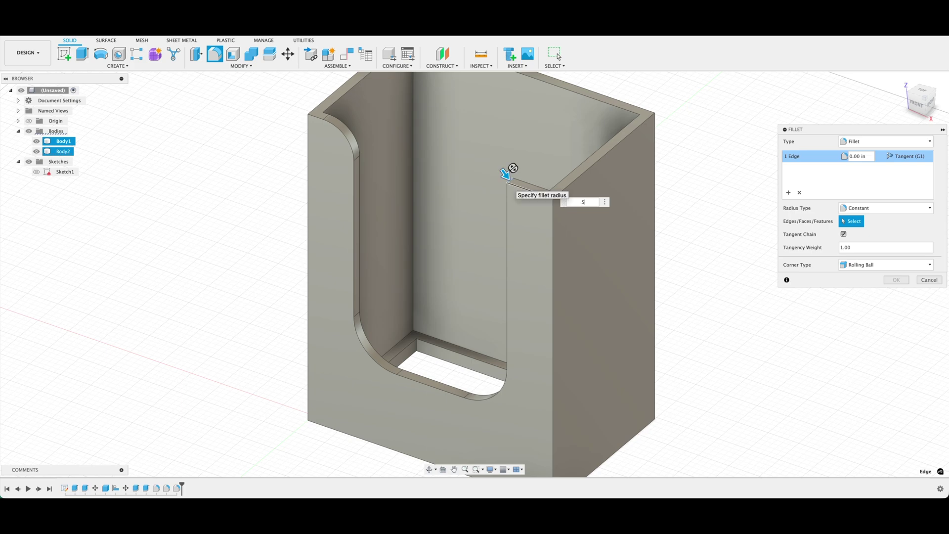
{"action": "key", "text": "Return"}
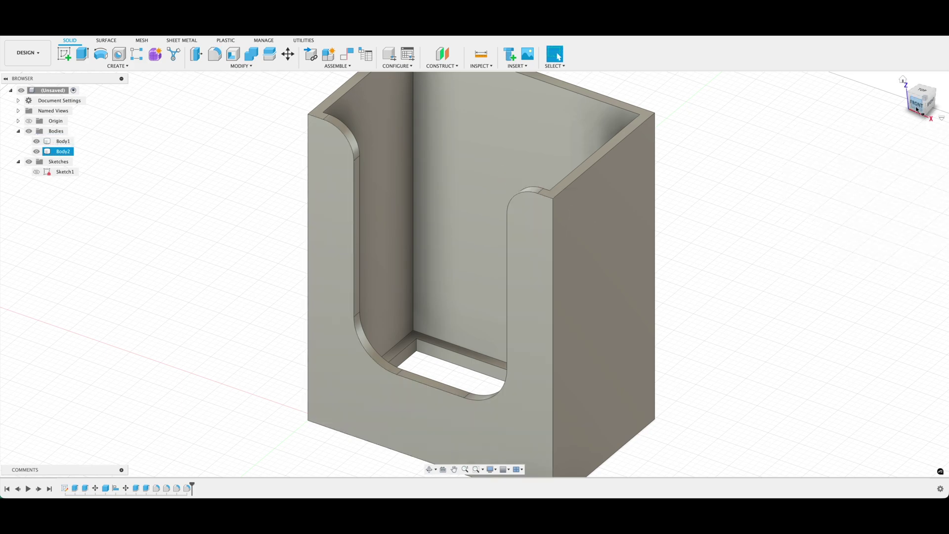
{"action": "left_click", "coordinate": [916, 108]}
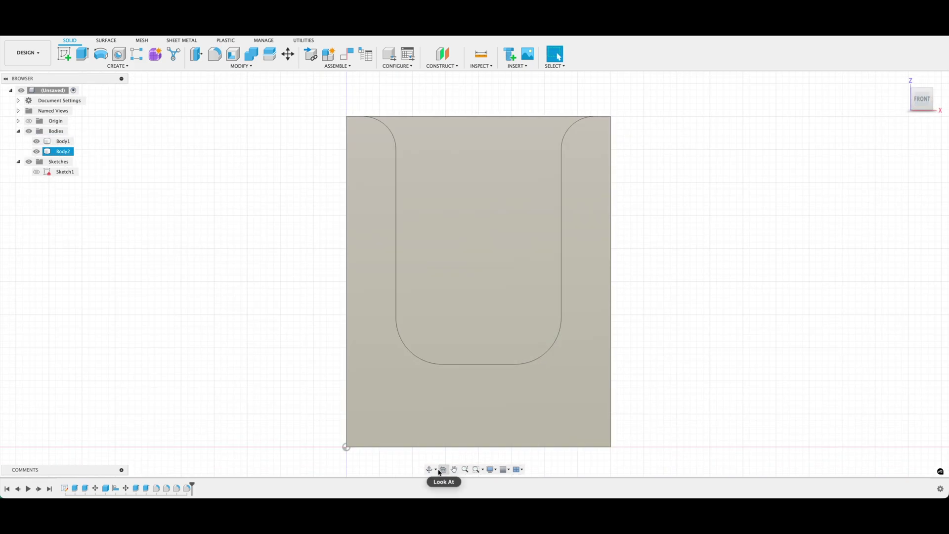
{"action": "left_click", "coordinate": [429, 469]}
{"action": "left_click_drag", "start_coordinate": [424, 385], "coordinate": [532, 377]}
{"action": "key", "text": "Escape"}
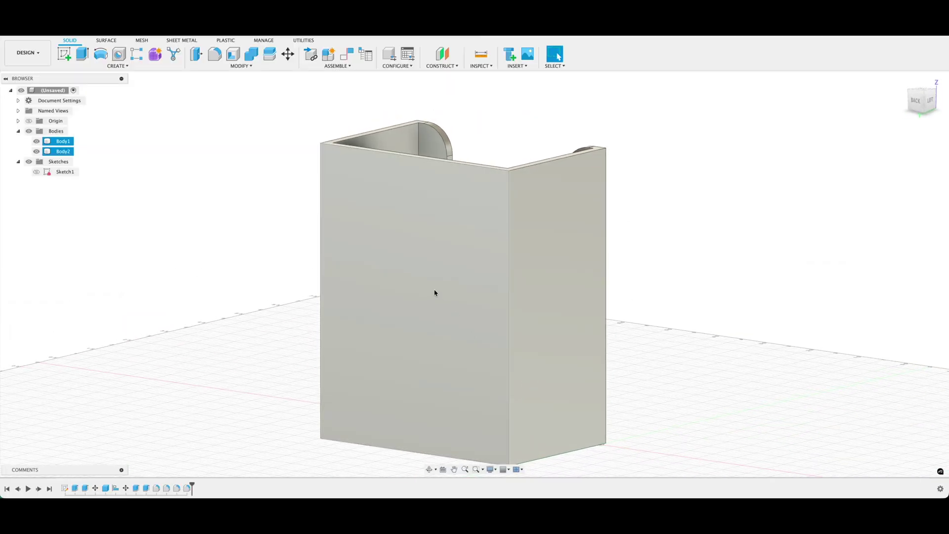
Step: Extrude the back wall's outer face to thicken it by 0.25 in
{"action": "left_click", "coordinate": [433, 290]}
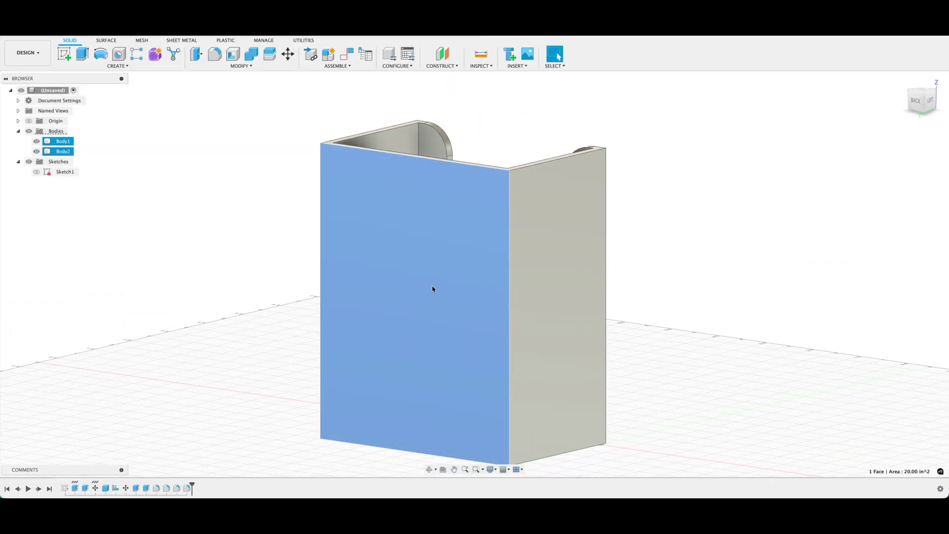
{"action": "key", "text": "e"}
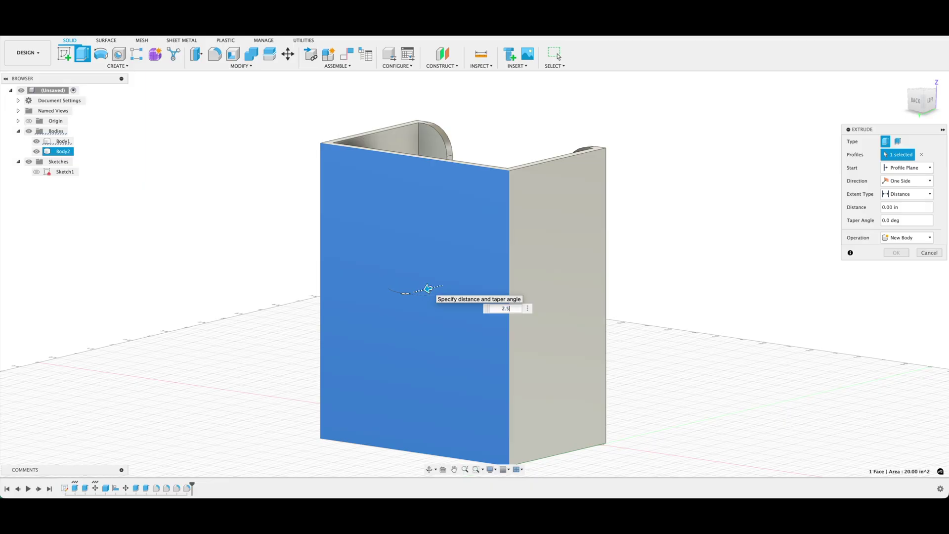
{"action": "key", "text": "Return"}
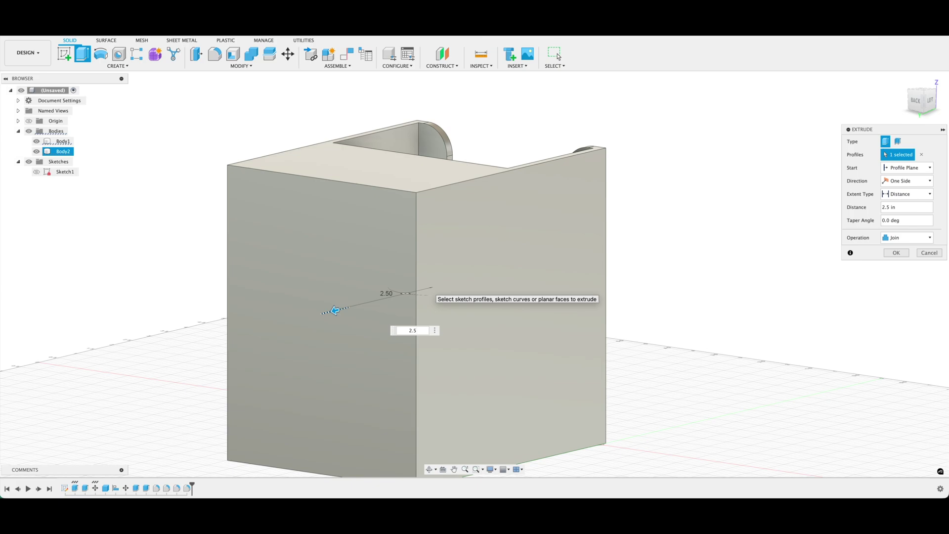
{"action": "key", "text": "Return"}
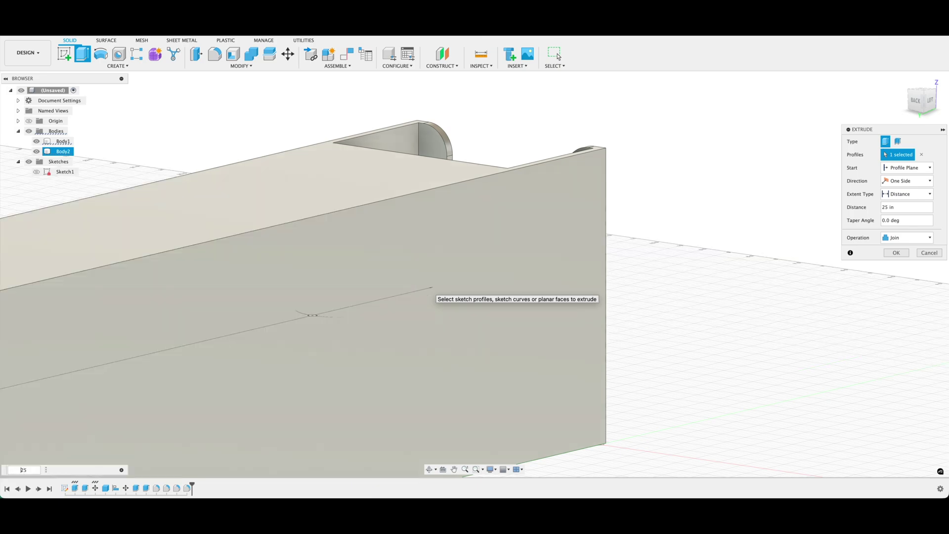
{"action": "type", "text": "."}
{"action": "key", "text": "Return"}
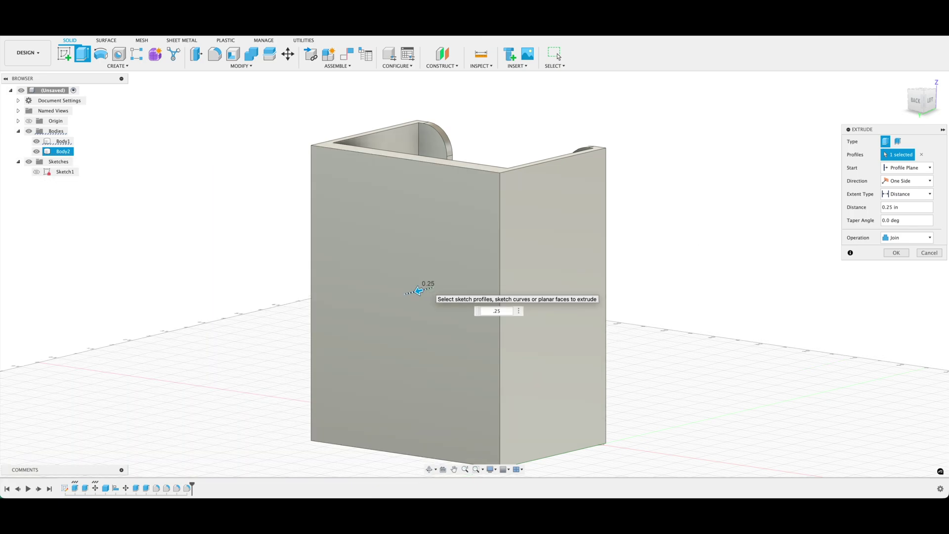
{"action": "key", "text": "Return"}
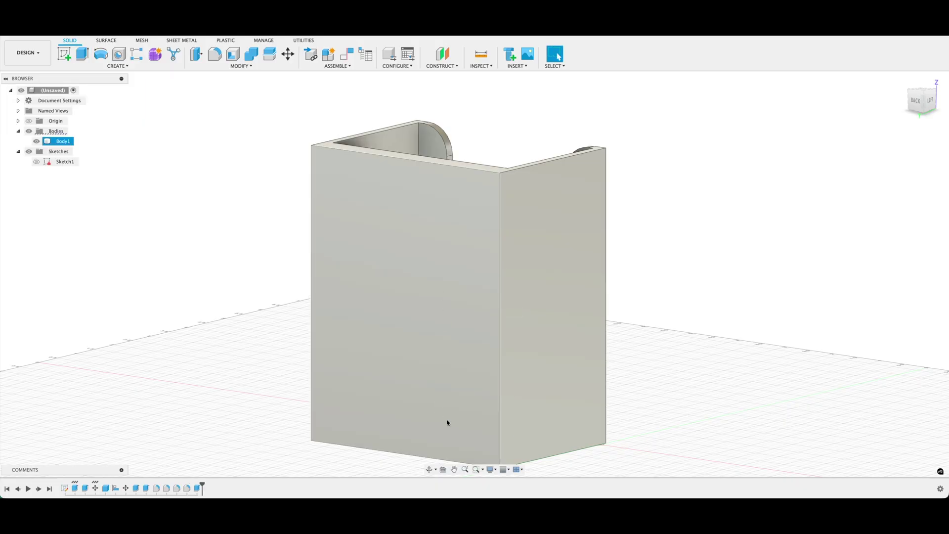
Step: Orbit the case, then set the ViewCube to the FRONT view and leave Orbit
{"action": "left_click", "coordinate": [429, 469]}
{"action": "left_click_drag", "start_coordinate": [534, 389], "coordinate": [602, 290]}
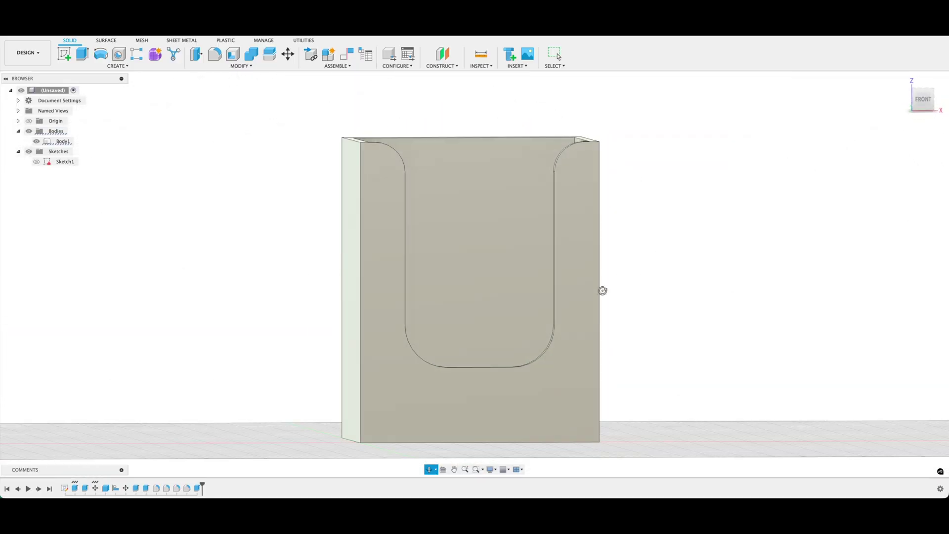
{"action": "left_click", "coordinate": [926, 101]}
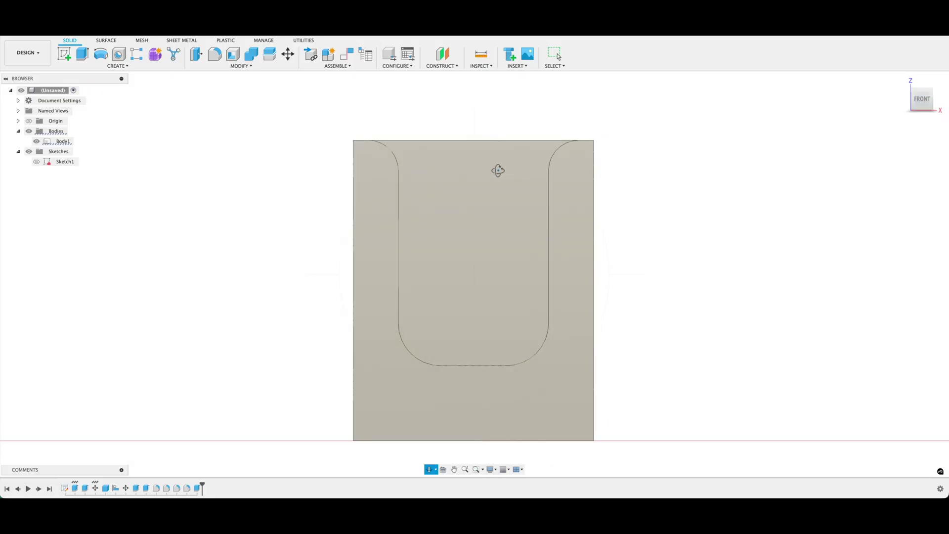
{"action": "key", "text": "Escape"}
Step: Start a new sketch on the holder's front face and pan the whole face into view
{"action": "left_click", "coordinate": [64, 53]}
{"action": "left_click", "coordinate": [430, 301]}
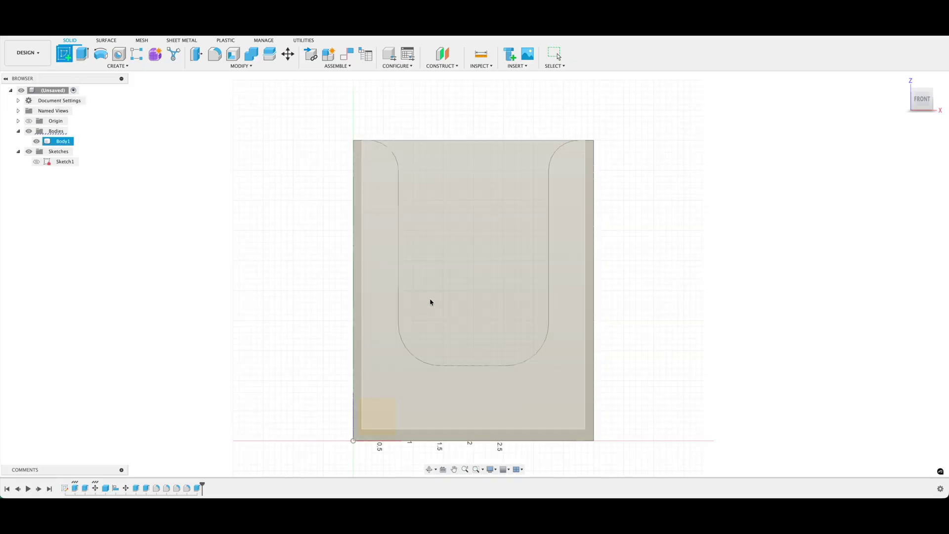
{"action": "left_click", "coordinate": [463, 286]}
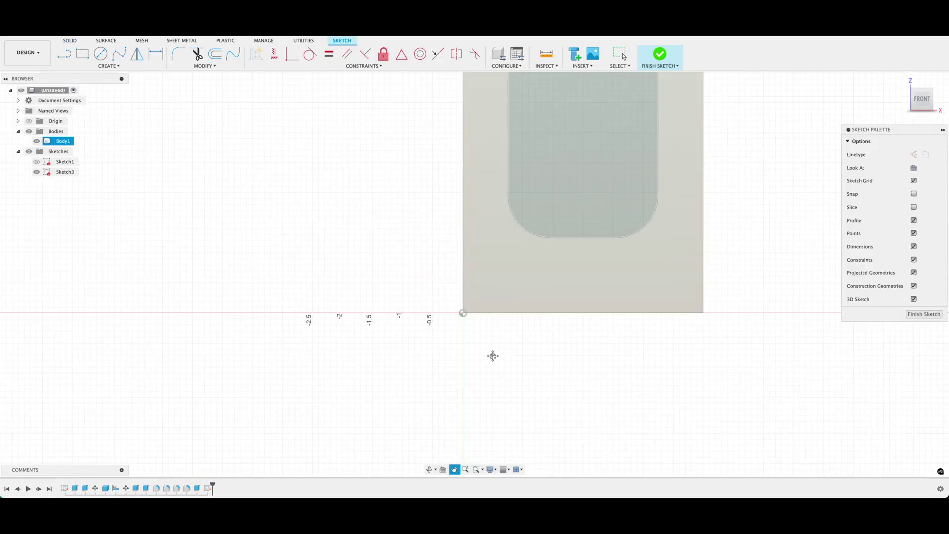
{"action": "middle_click_drag", "start_coordinate": [492, 354], "coordinate": [411, 451]}
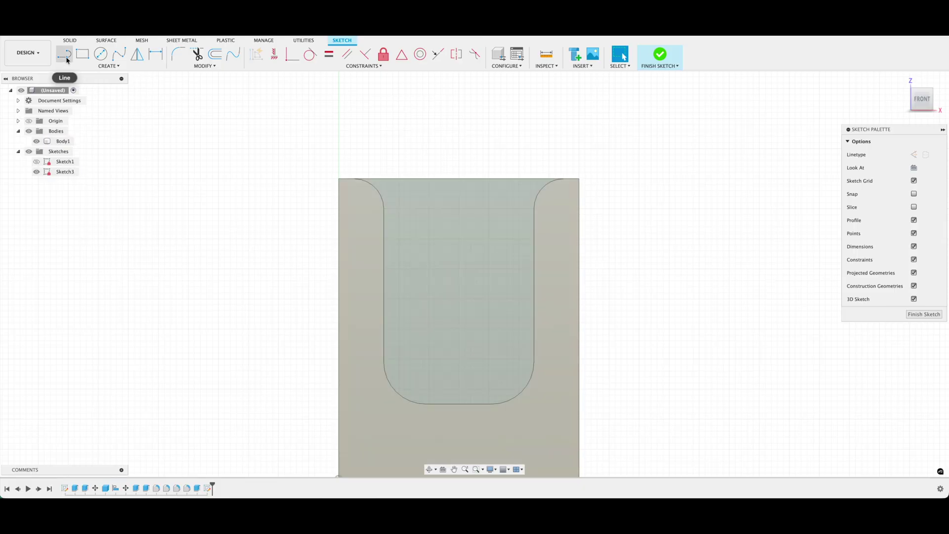
Step: Draw a vertical 90° construction line from above the top edge down the cutout's centre
{"action": "left_click", "coordinate": [67, 59]}
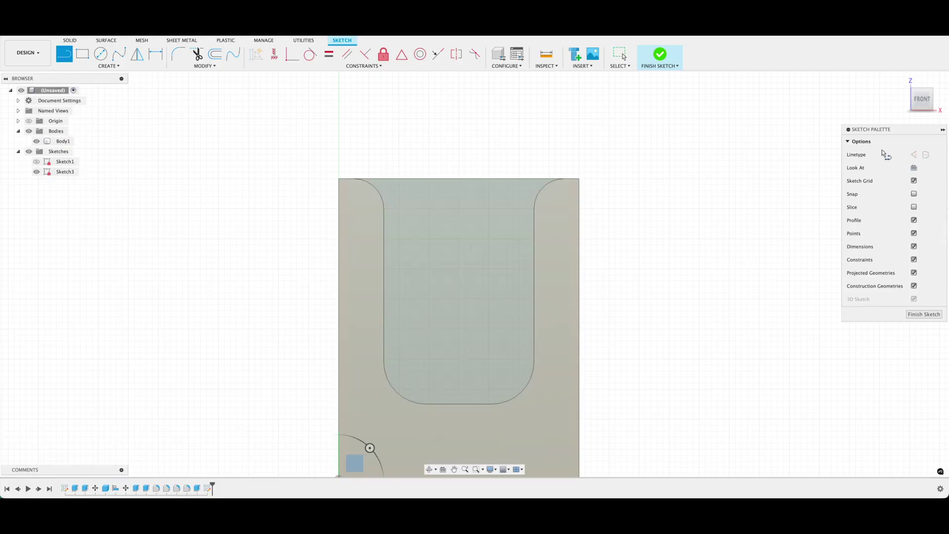
{"action": "left_click", "coordinate": [914, 155]}
{"action": "left_click", "coordinate": [459, 161]}
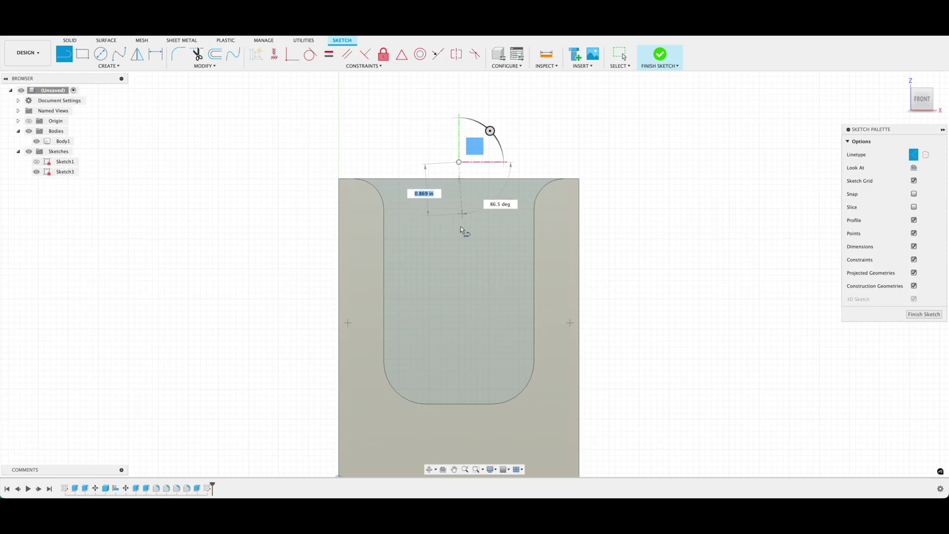
{"action": "scroll", "coordinate": [457, 360], "scroll_direction": "down", "scroll_amount": 1}
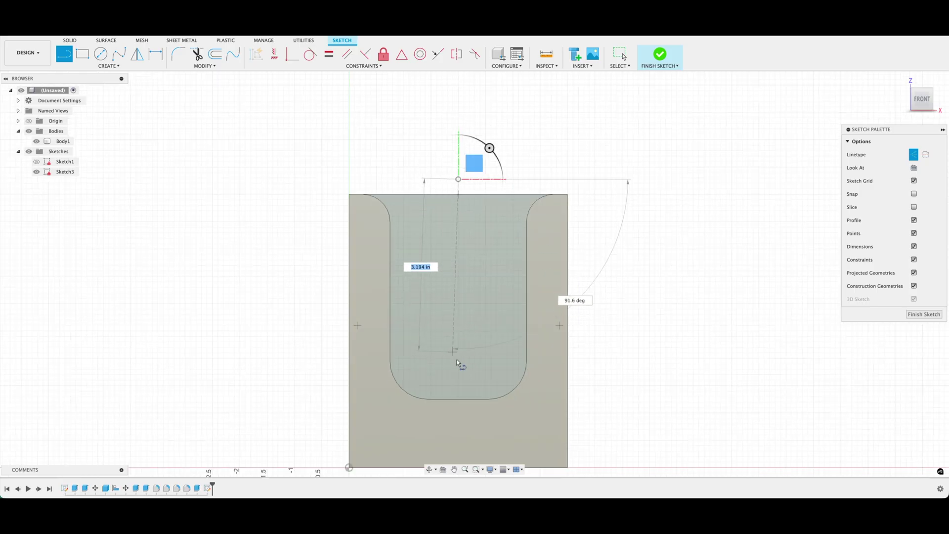
{"action": "scroll", "coordinate": [457, 360], "scroll_direction": "down", "scroll_amount": 1}
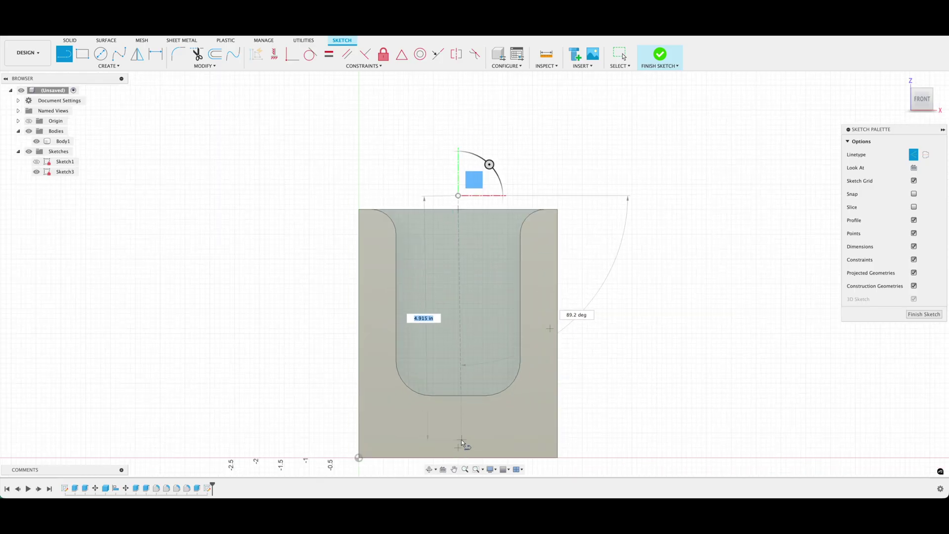
{"action": "key", "text": "Tab"}
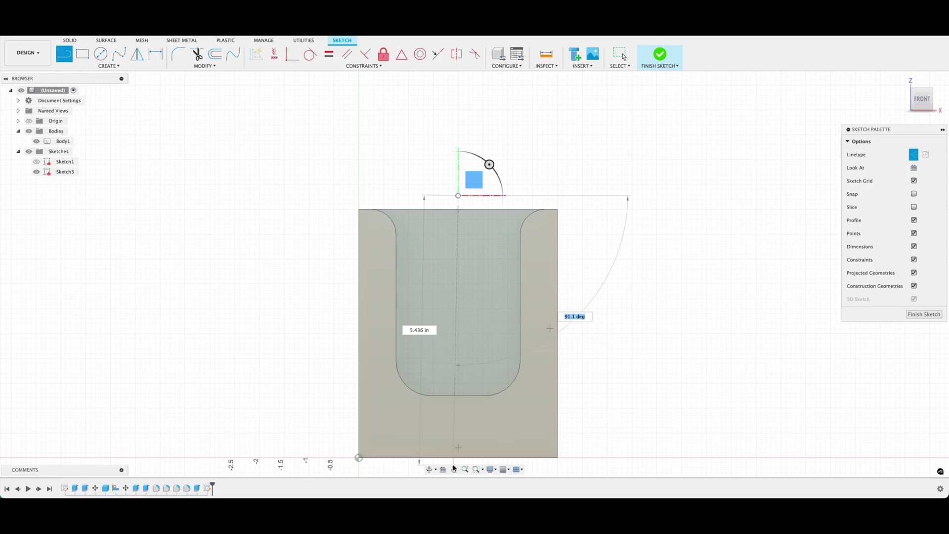
{"action": "type", "text": "90"}
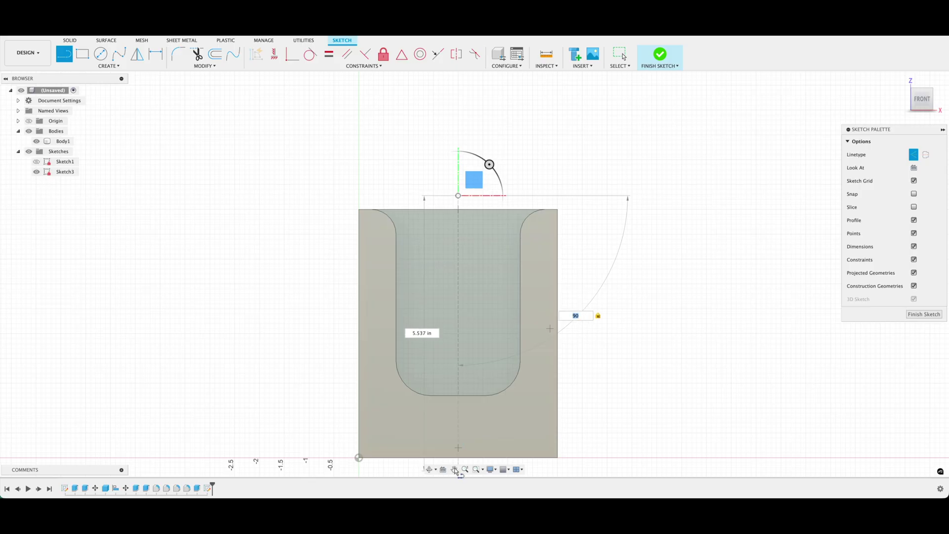
{"action": "key", "text": "Return"}
{"action": "key", "text": "Escape"}
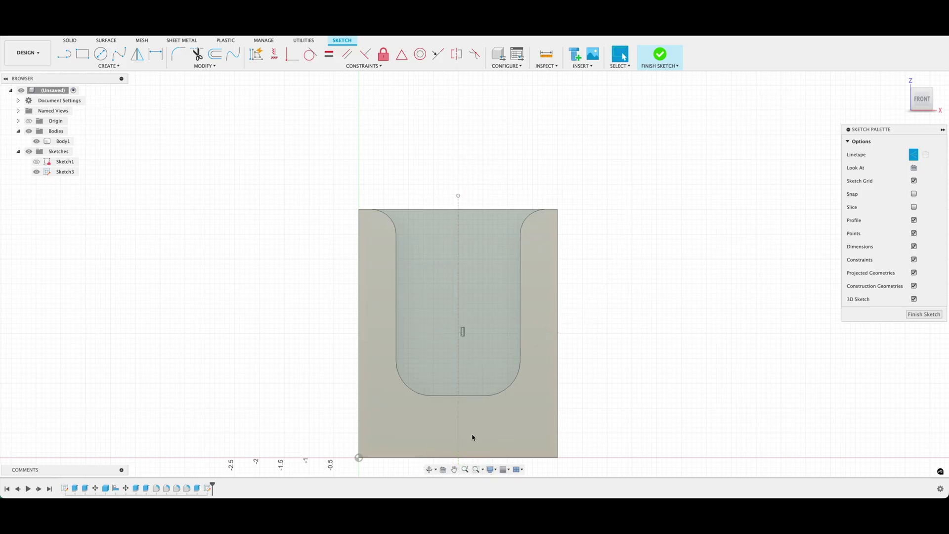
Step: Finish Sketch3 and hide the centre-line sketch
{"action": "middle_click_drag", "start_coordinate": [498, 400], "coordinate": [494, 303]}
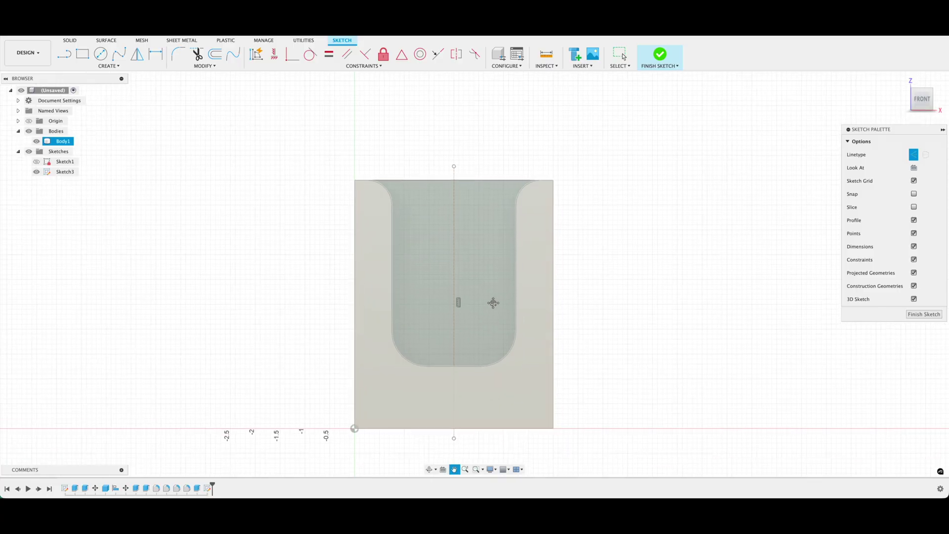
{"action": "left_click", "coordinate": [923, 314]}
{"action": "middle_click_drag", "start_coordinate": [440, 331], "coordinate": [436, 376]}
{"action": "left_click", "coordinate": [225, 261]}
Step: Show Sketch3, then cut a 0.22 in cylinder, -0.45 in deep, on the centre line near the top
{"action": "left_click", "coordinate": [36, 172]}
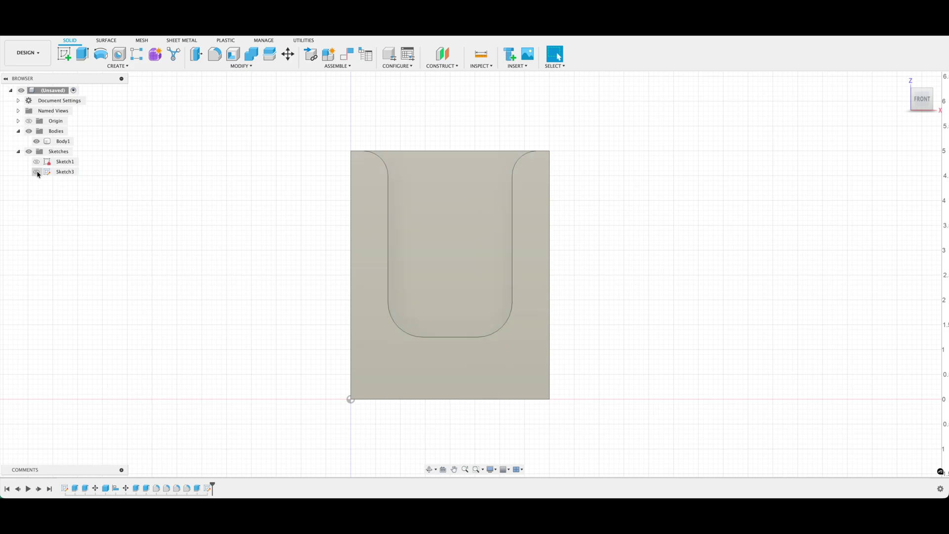
{"action": "left_click", "coordinate": [37, 172]}
{"action": "left_click", "coordinate": [125, 68]}
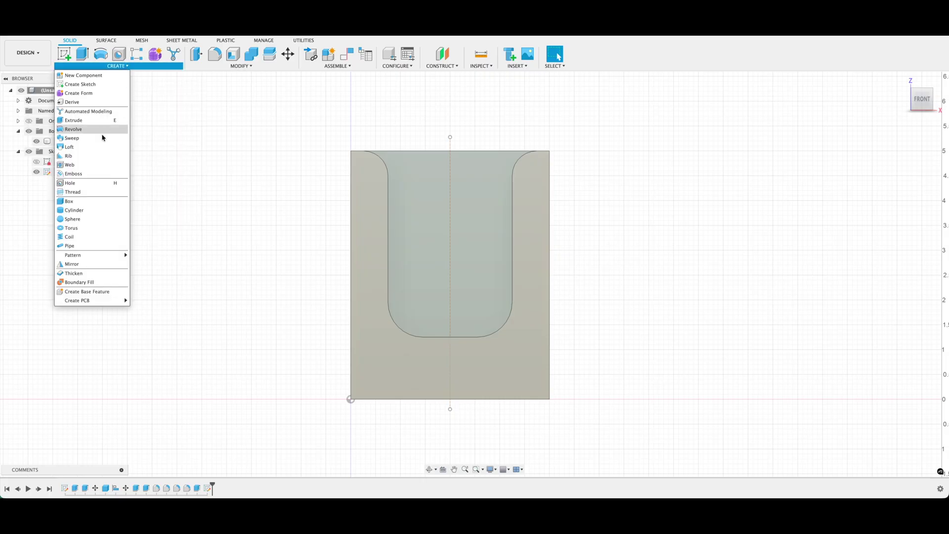
{"action": "left_click", "coordinate": [75, 215]}
{"action": "left_click", "coordinate": [438, 231]}
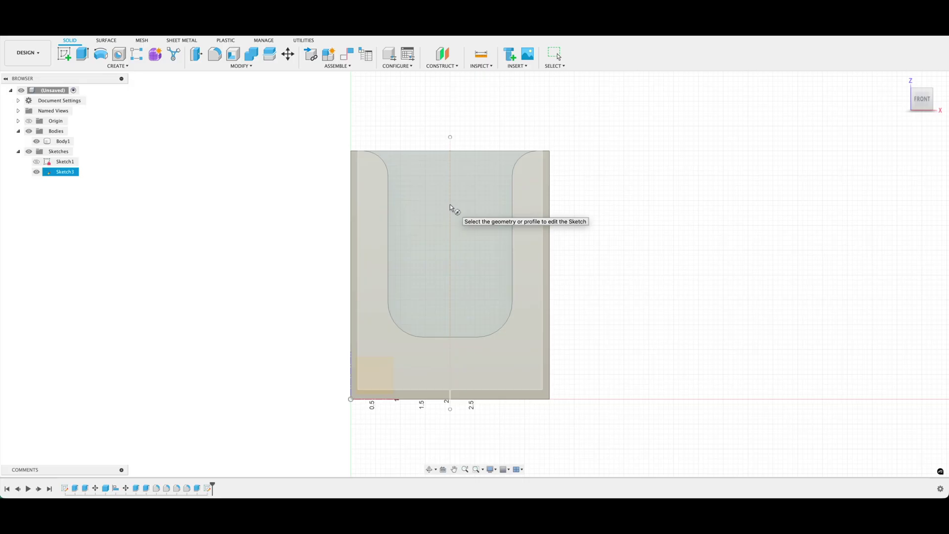
{"action": "scroll", "coordinate": [450, 205], "scroll_direction": "up", "scroll_amount": 3}
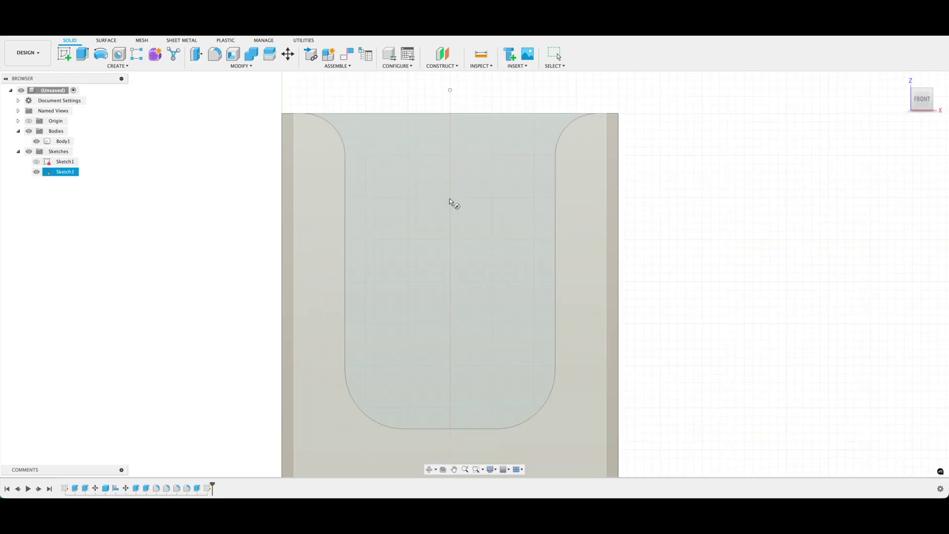
{"action": "left_click", "coordinate": [450, 198]}
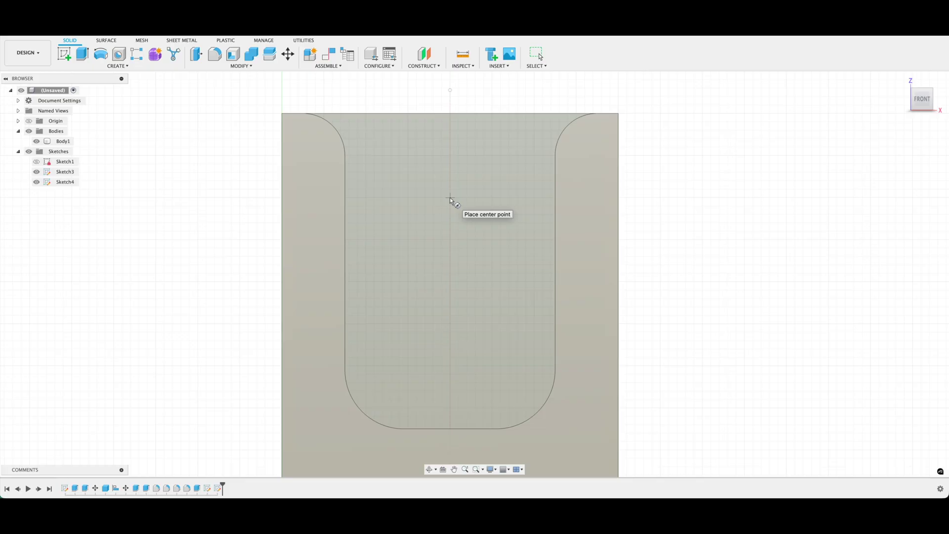
{"action": "left_click", "coordinate": [450, 197]}
{"action": "type", "text": ".2"}
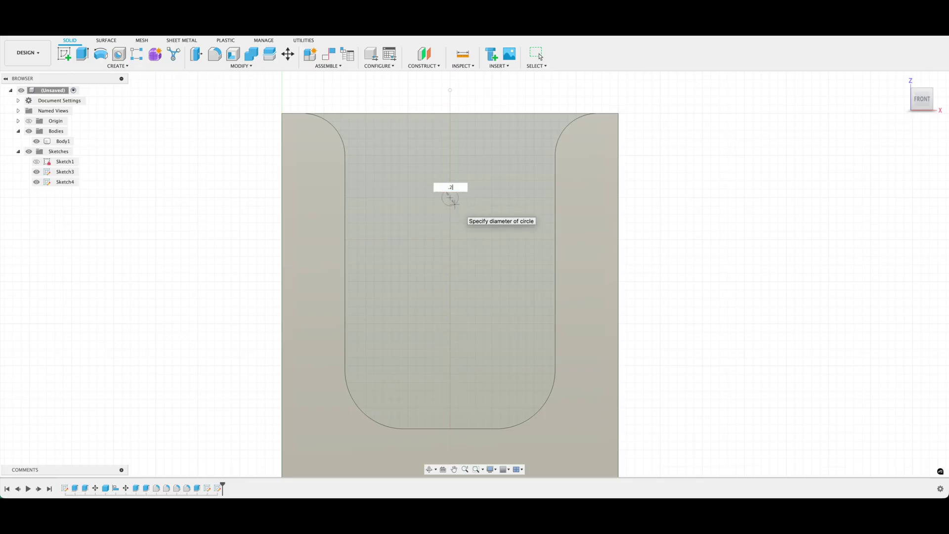
{"action": "type", "text": "2"}
{"action": "key", "text": "Return"}
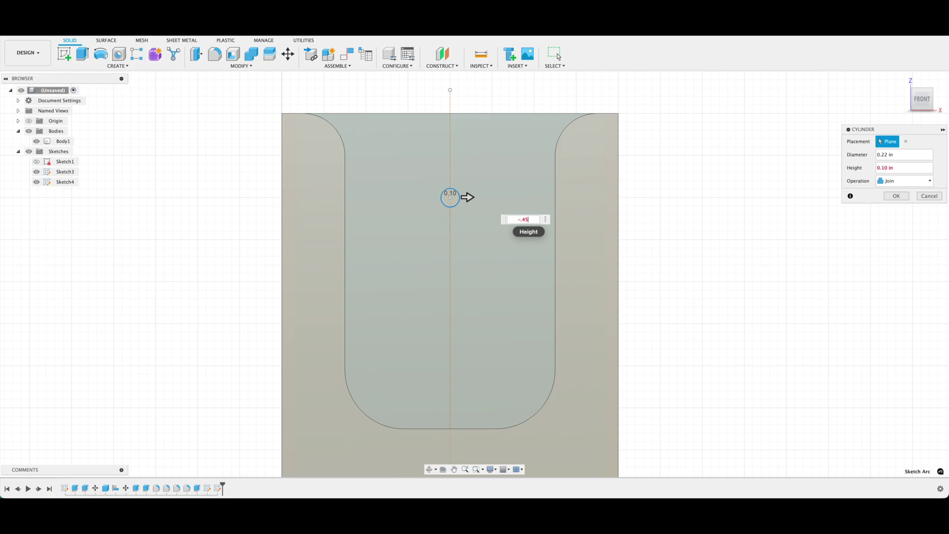
{"action": "key", "text": "Return"}
{"action": "key", "text": "Return"}
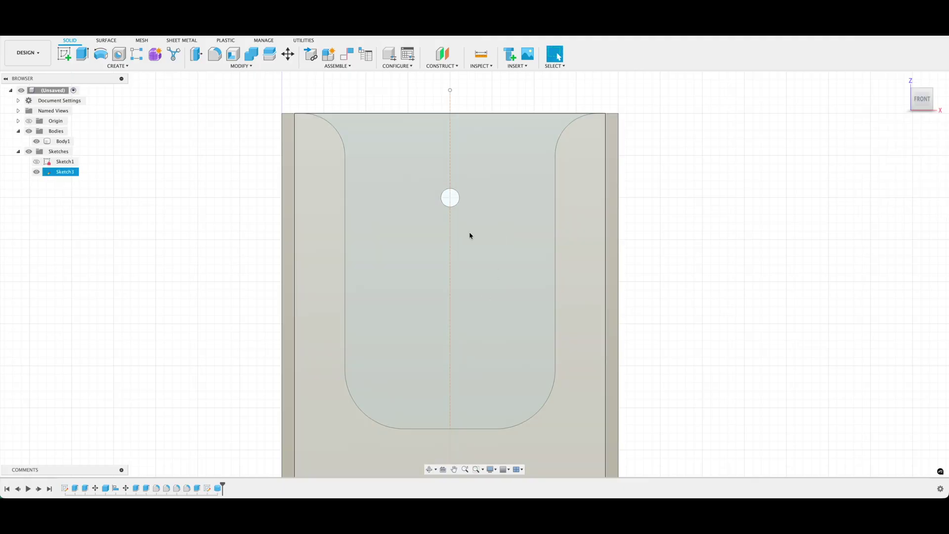
Step: Cut a second 0.22 in cylinder, -0.45 in deep, on the back wall lower down the centre line
{"action": "left_click", "coordinate": [117, 66]}
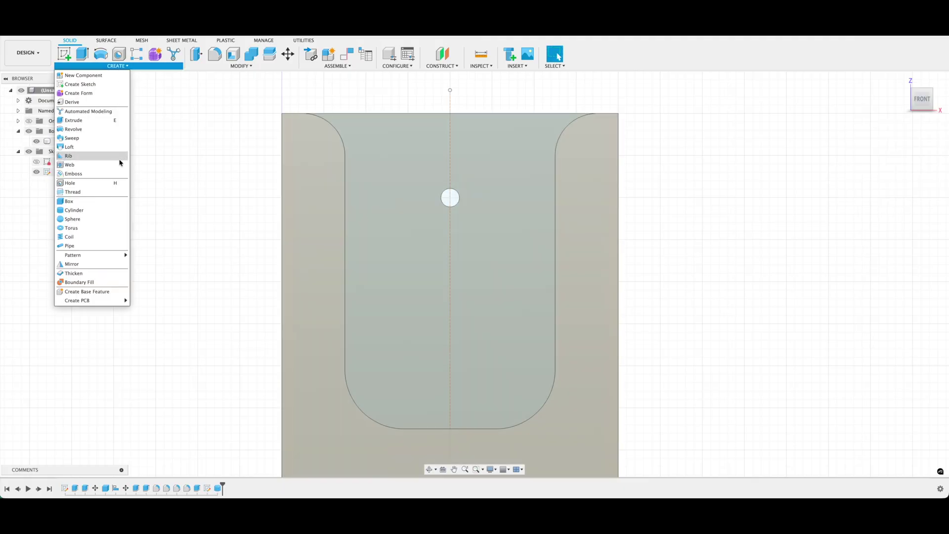
{"action": "left_click", "coordinate": [119, 200]}
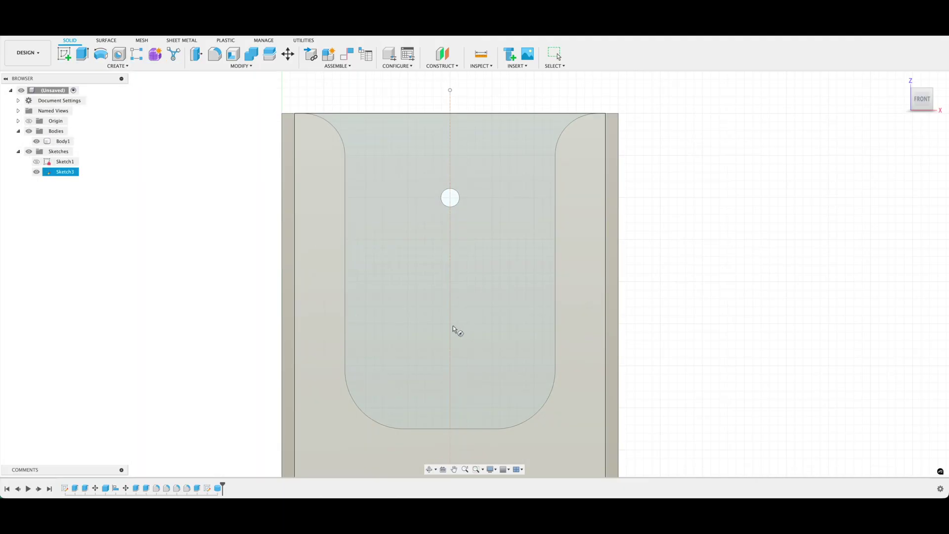
{"action": "left_click", "coordinate": [451, 325]}
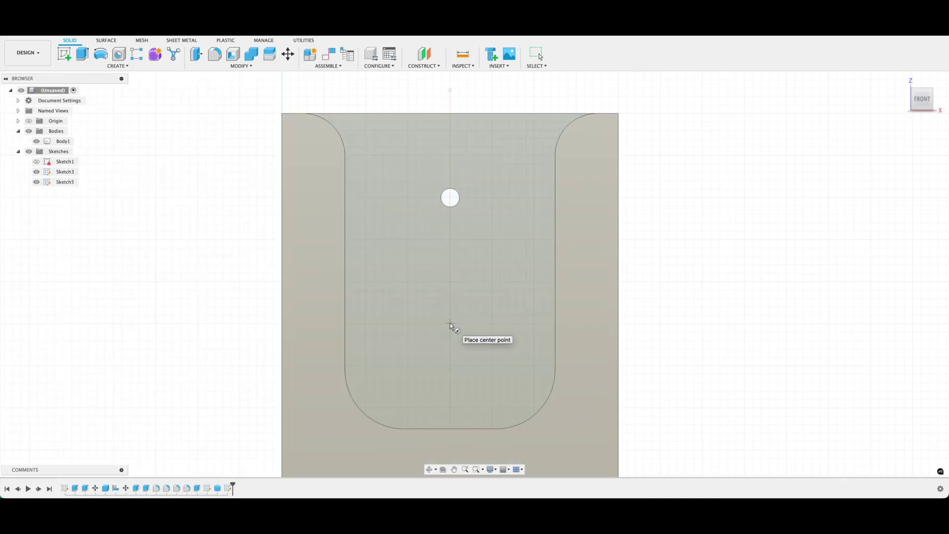
{"action": "left_click", "coordinate": [450, 324]}
{"action": "type", "text": ".2"}
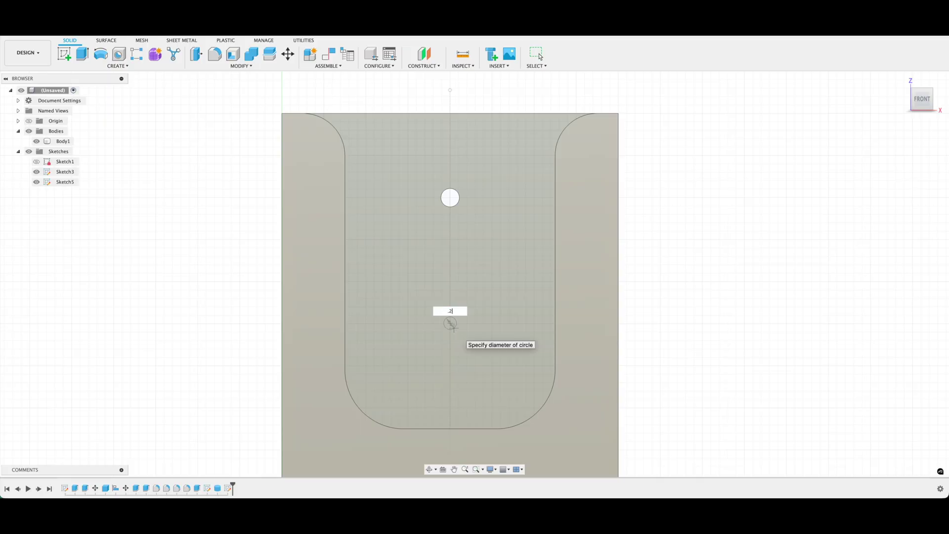
{"action": "type", "text": "2"}
{"action": "key", "text": "Return"}
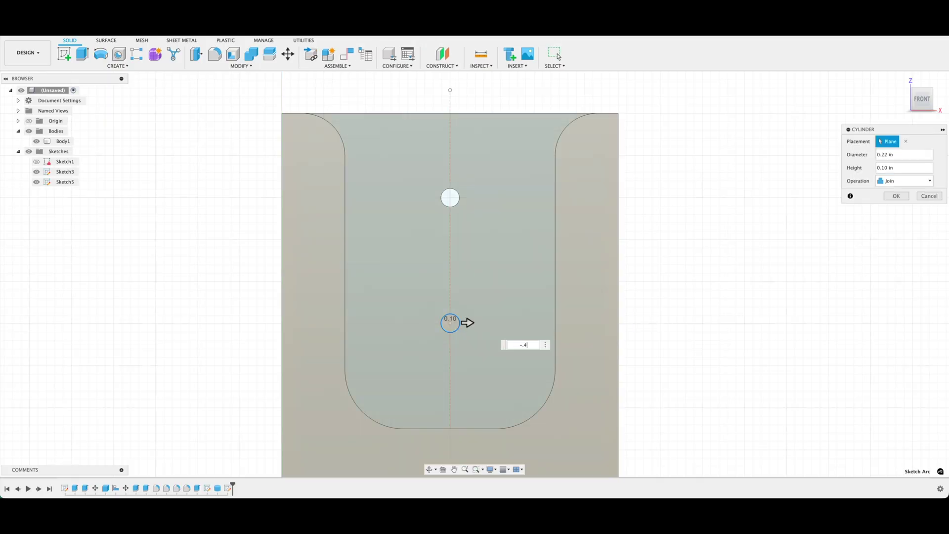
{"action": "type", "text": "-.45"}
{"action": "key", "text": "Return"}
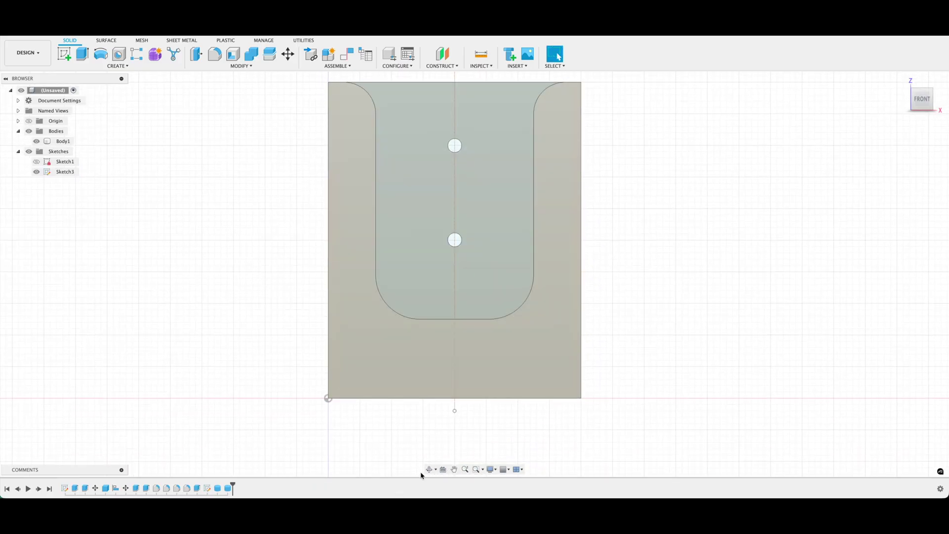
Step: Turn off the Sketches folder, orbit around the holder in 3D, and select Body1
{"action": "left_click", "coordinate": [429, 469]}
{"action": "mouse_move", "coordinate": [387, 313]}
{"action": "left_mouse_down"}
{"action": "mouse_move", "coordinate": [399, 333]}
{"action": "mouse_move", "coordinate": [435, 342]}
{"action": "left_mouse_up"}
{"action": "left_click", "coordinate": [29, 152]}
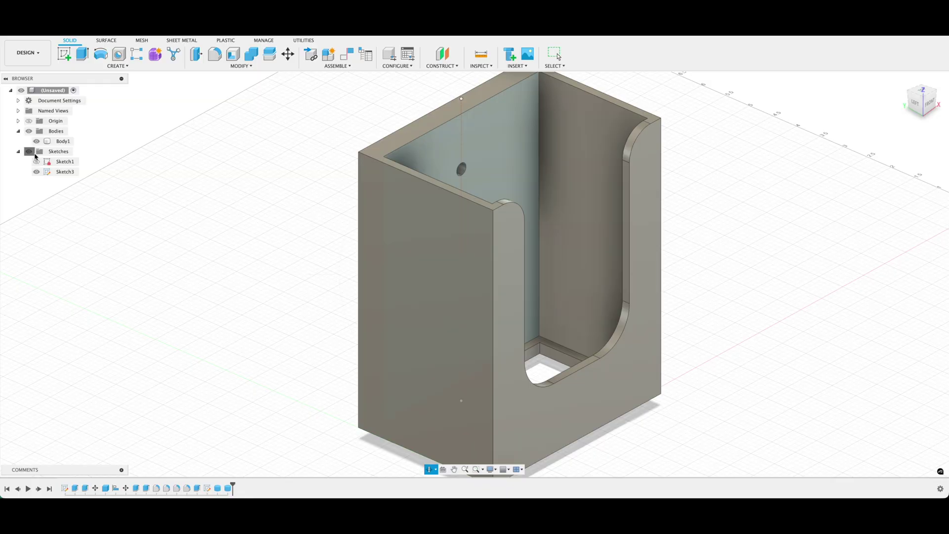
{"action": "mouse_move", "coordinate": [485, 365]}
{"action": "left_mouse_down"}
{"action": "mouse_move", "coordinate": [417, 351]}
{"action": "mouse_move", "coordinate": [383, 361]}
{"action": "mouse_move", "coordinate": [397, 393]}
{"action": "mouse_move", "coordinate": [445, 388]}
{"action": "mouse_move", "coordinate": [485, 356]}
{"action": "mouse_move", "coordinate": [472, 360]}
{"action": "left_mouse_up"}
{"action": "key", "text": "Escape"}
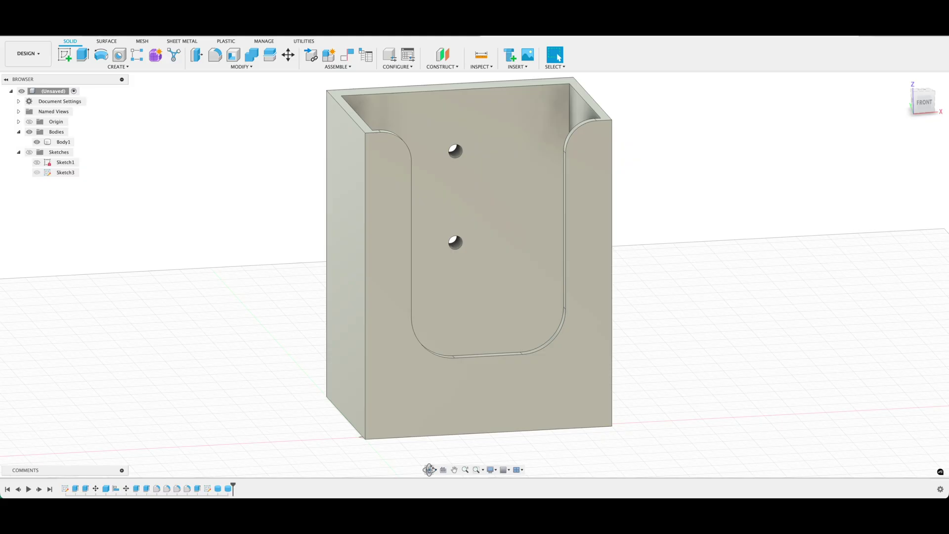
{"action": "mouse_move", "coordinate": [450, 296]}
{"action": "middle_mouse_down", "text": "shift"}
{"action": "mouse_move", "coordinate": [462, 302]}
{"action": "mouse_move", "coordinate": [438, 307]}
{"action": "middle_mouse_up", "text": "shift"}
{"action": "left_click", "coordinate": [442, 302]}
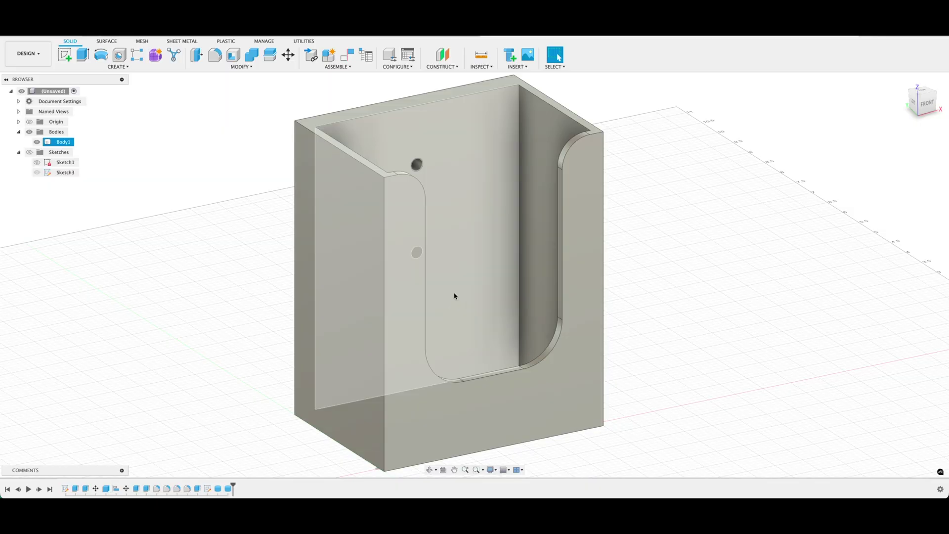